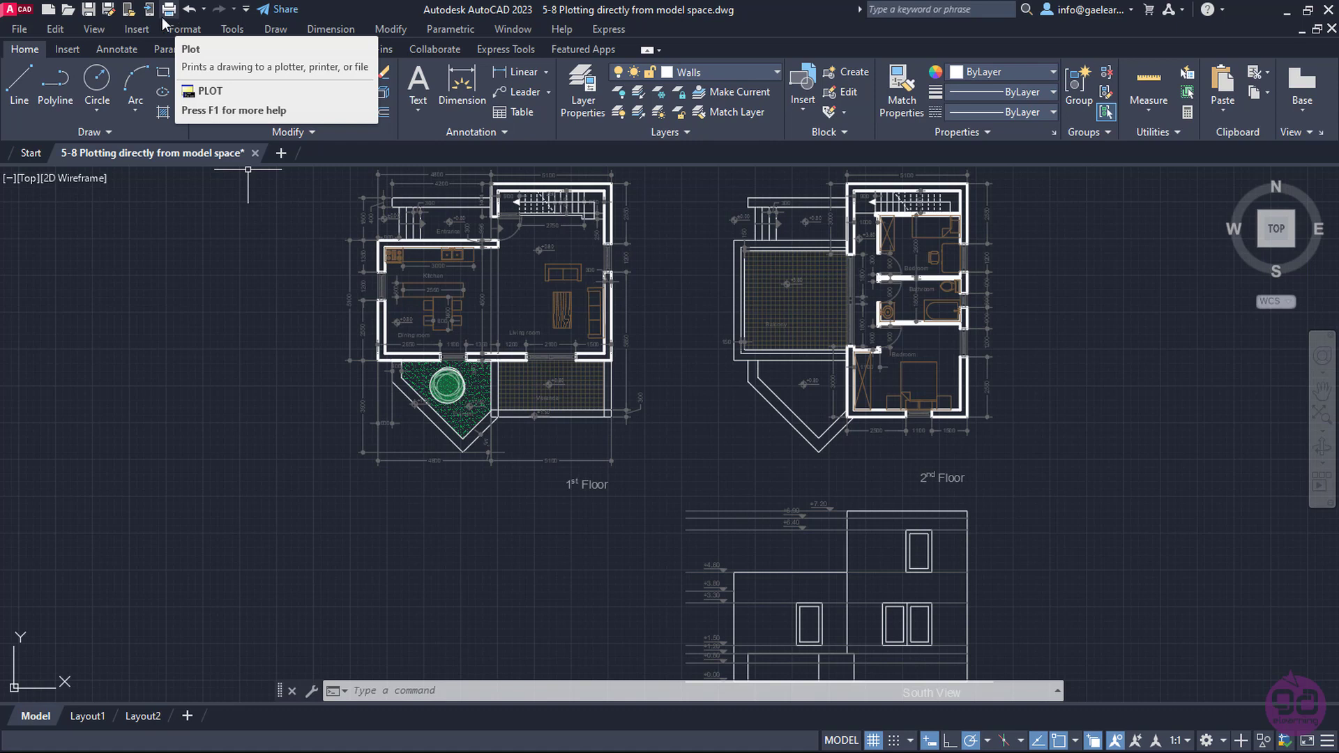
- Browse the application menu, close it, then start the Plot command from the Quick Access Toolbar
{"action": "left_click", "coordinate": [13, 31]}
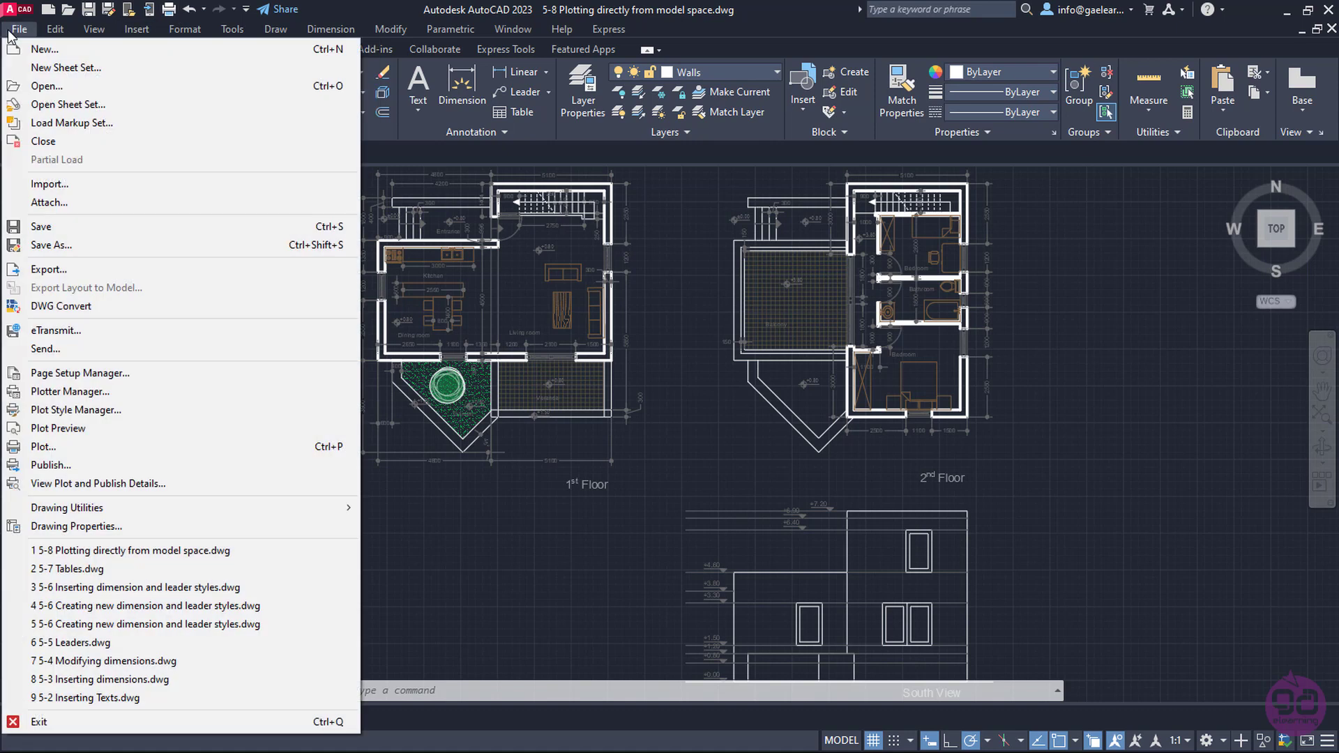
{"action": "left_click", "coordinate": [54, 448]}
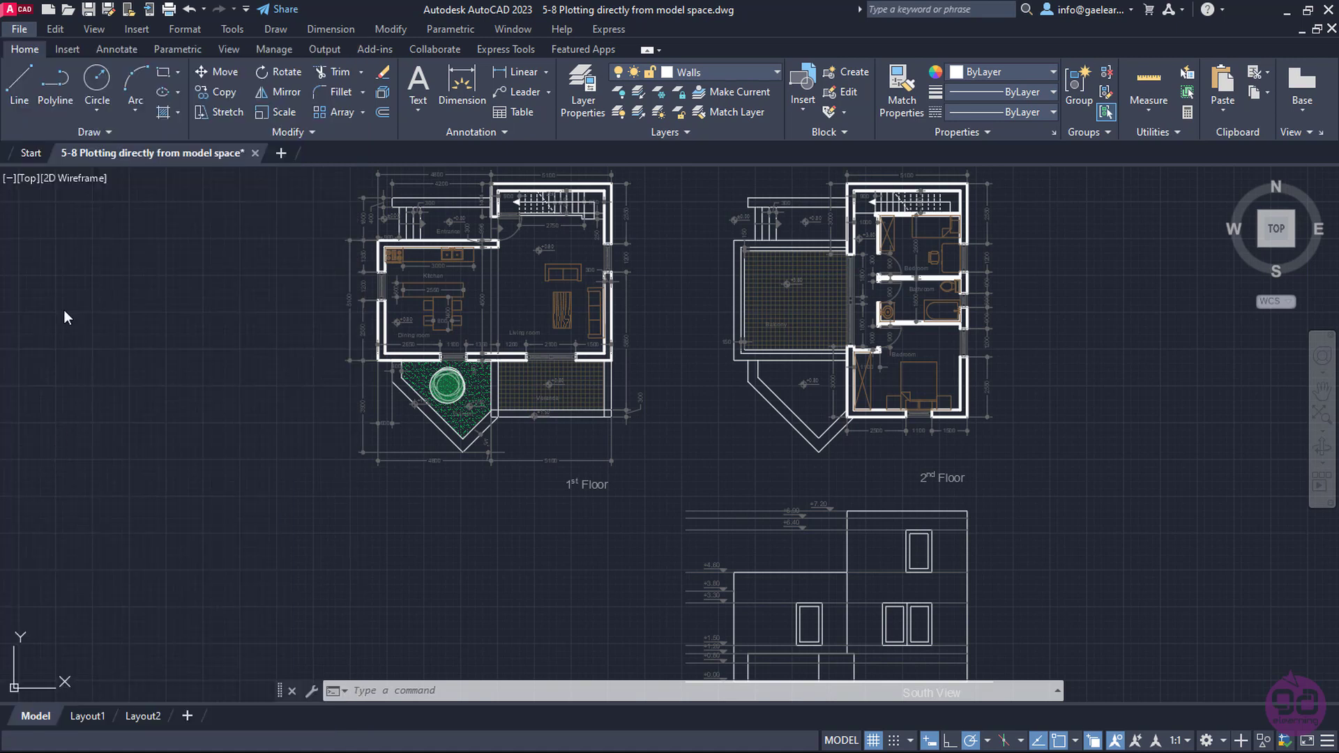
{"action": "left_click", "coordinate": [21, 11]}
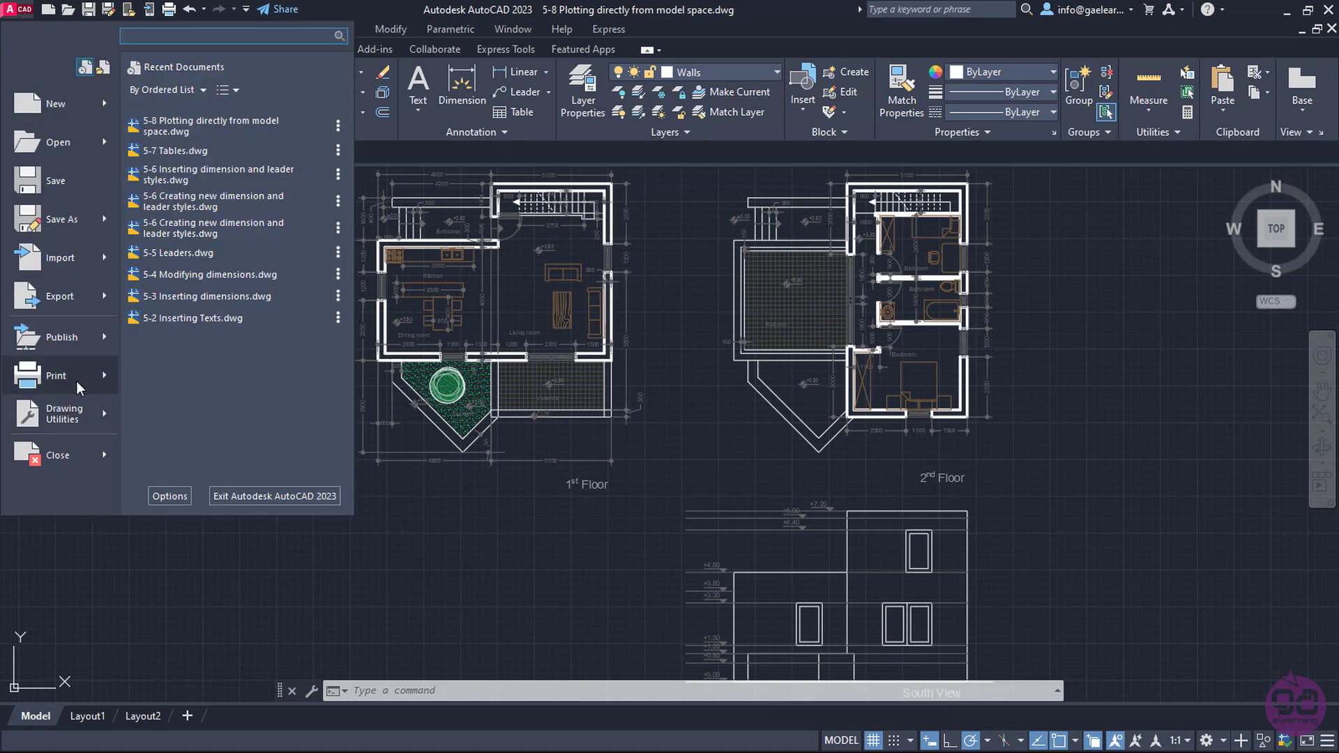
{"action": "mouse_move", "coordinate": [77, 382]}
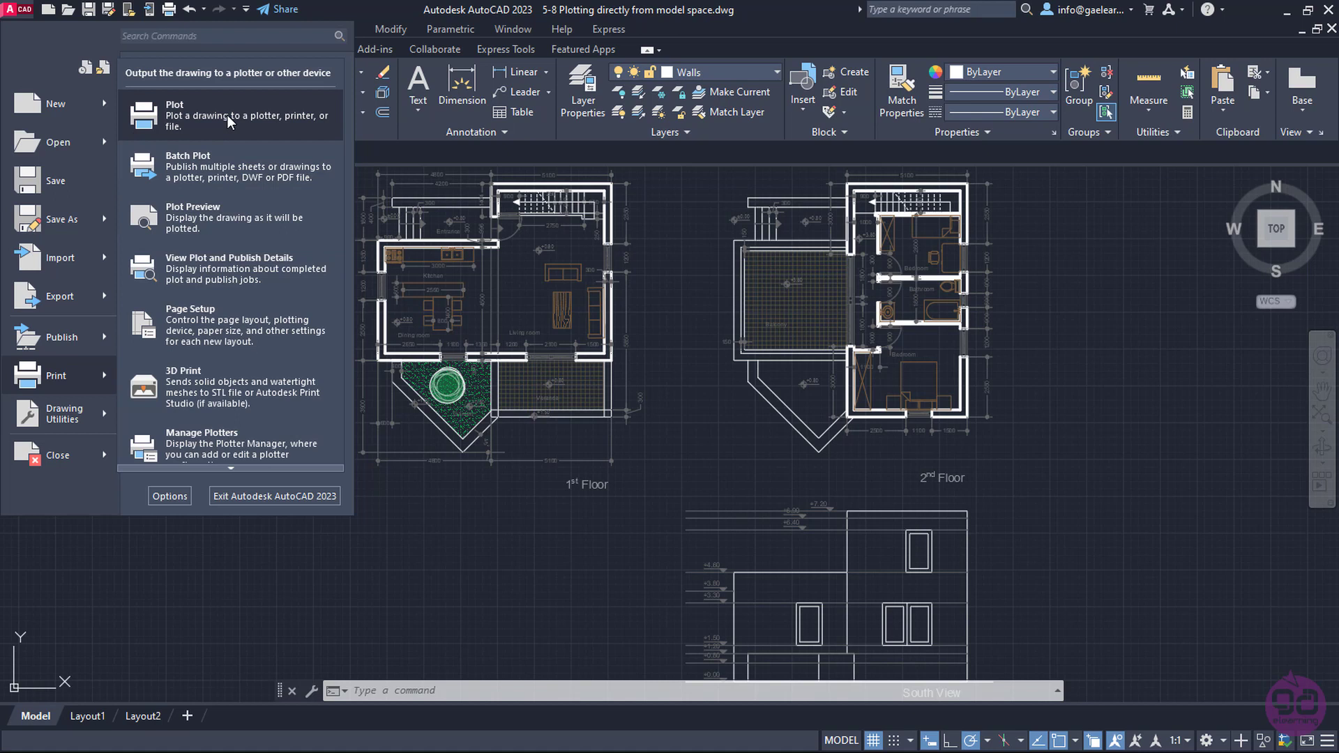
{"action": "key", "text": "Escape"}
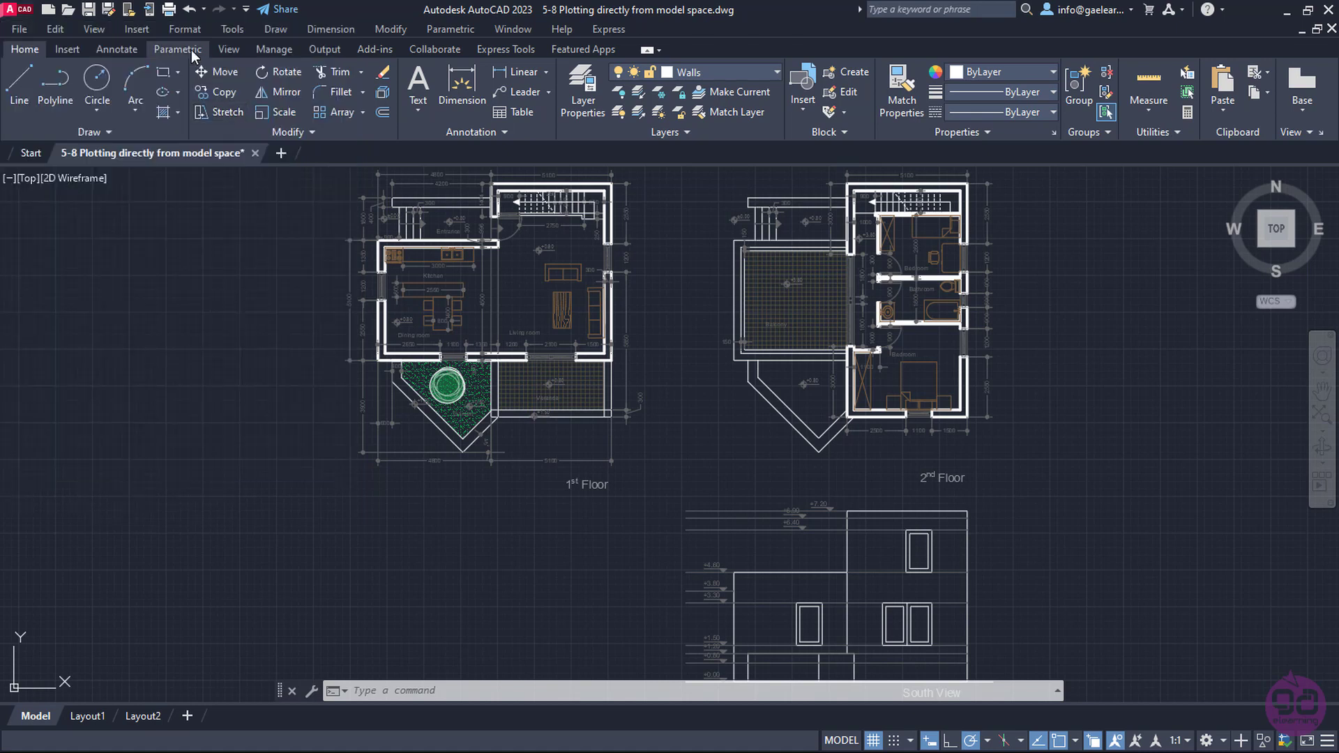
{"action": "left_click", "coordinate": [169, 12]}
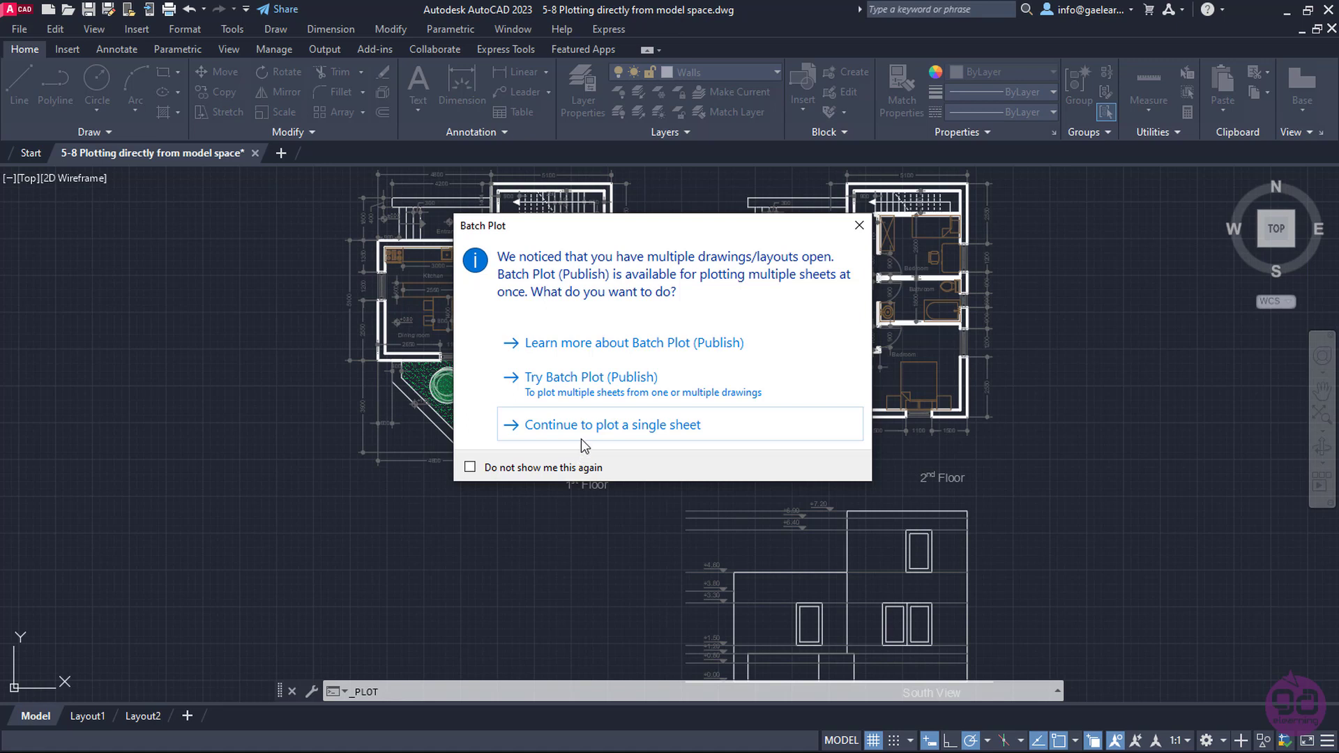
- Continue to plot a single sheet and select DWG To PDF.pc3 as the plotter
{"action": "left_click", "coordinate": [586, 432]}
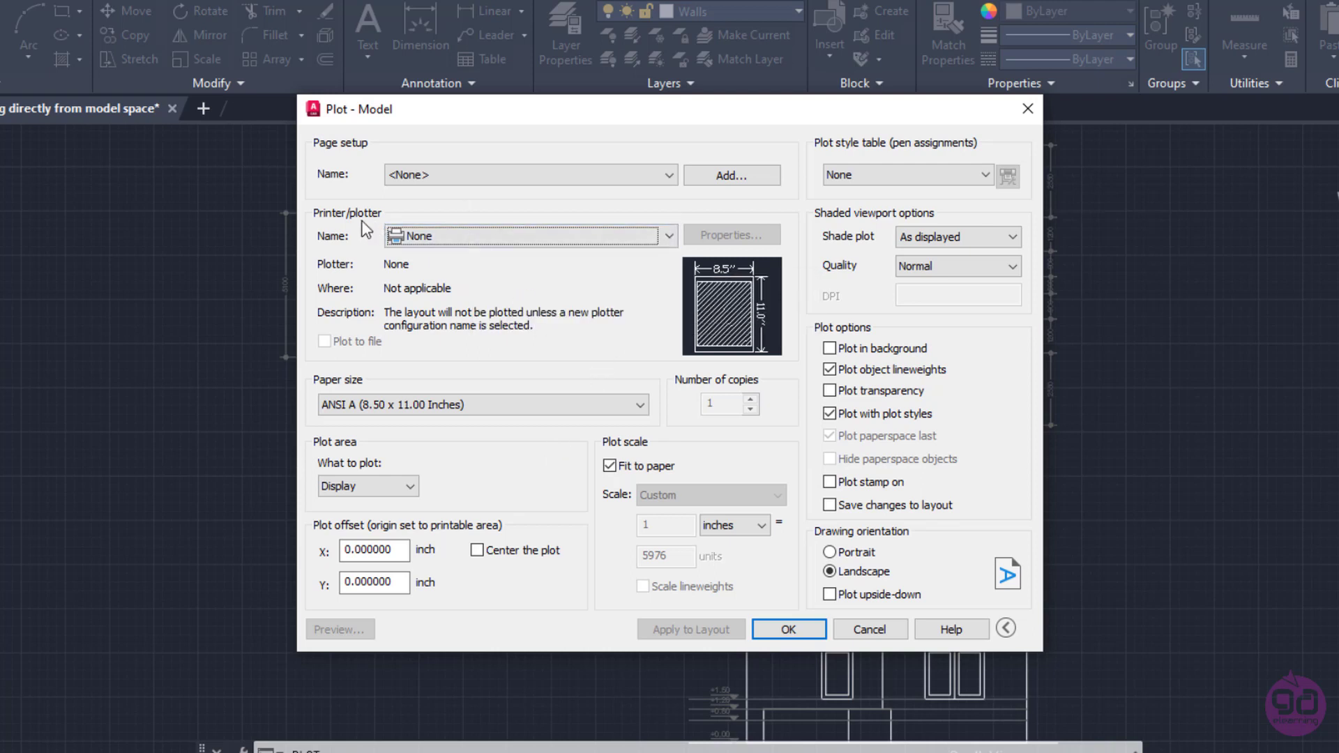
{"action": "left_click", "coordinate": [660, 237]}
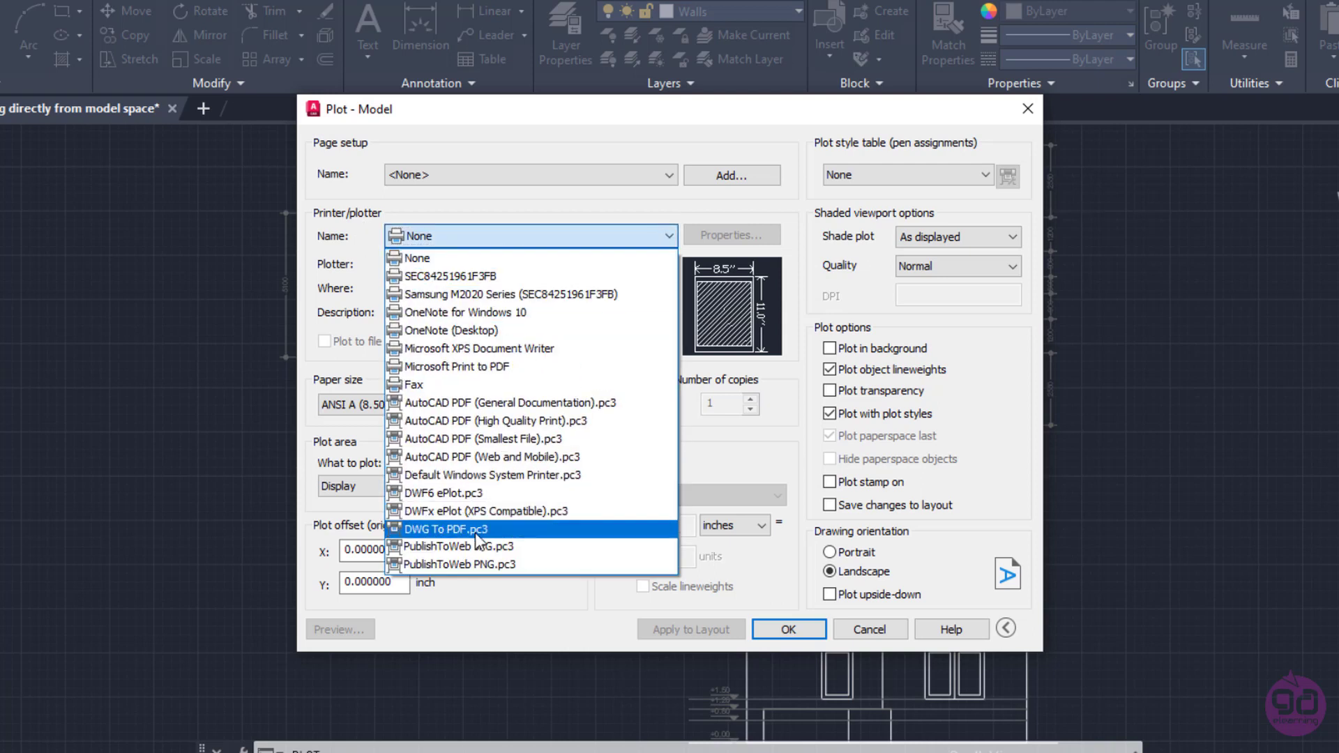
{"action": "left_click", "coordinate": [439, 536]}
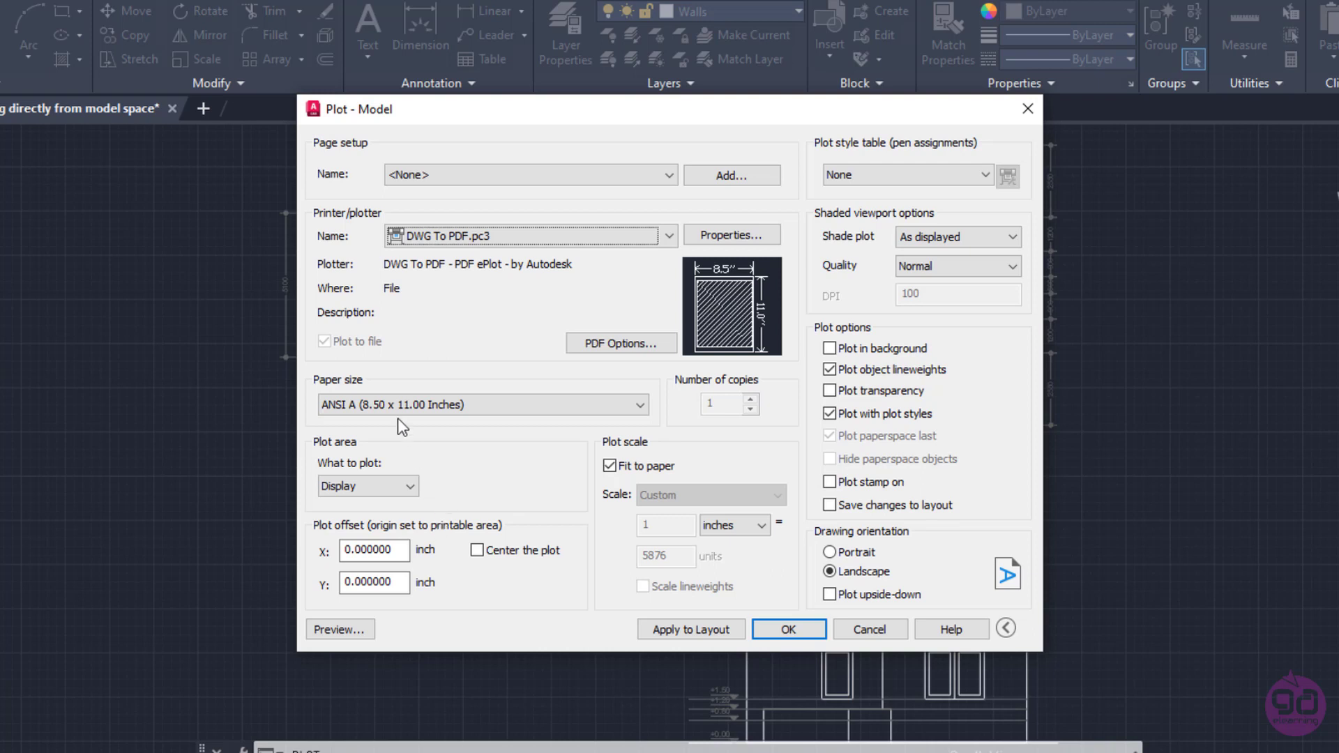
- Choose ISO A4 (297.00 x 210.00 MM) as the paper size
{"action": "left_click", "coordinate": [496, 410]}
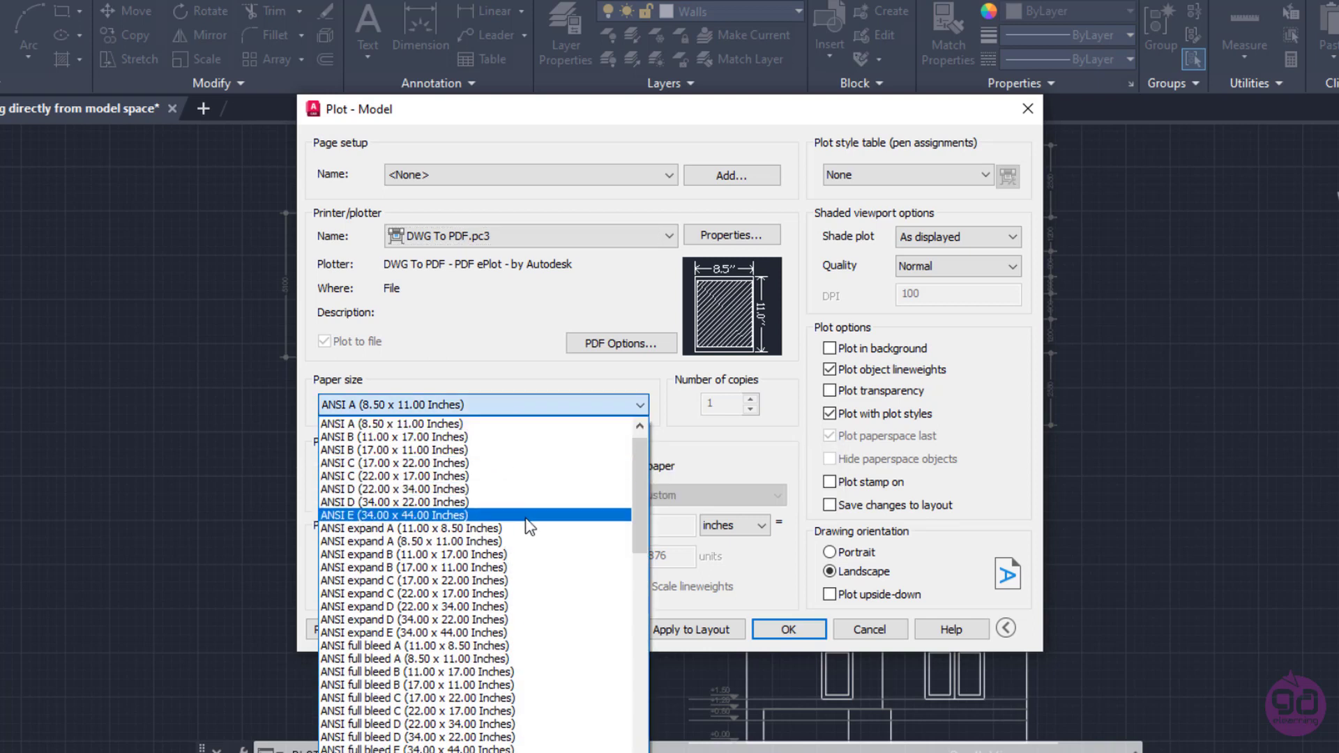
{"action": "scroll", "coordinate": [528, 529], "scroll_direction": "down", "scroll_amount": 15}
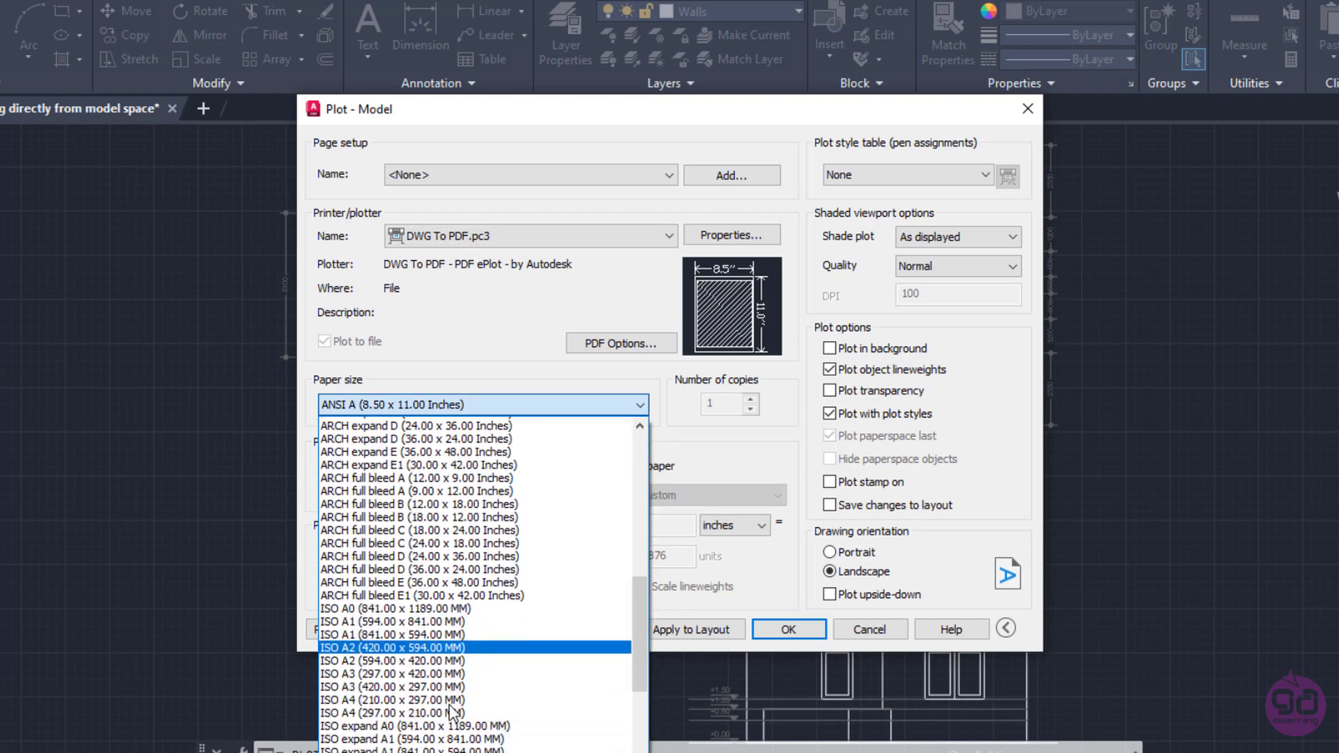
{"action": "scroll", "coordinate": [452, 712], "scroll_direction": "down", "scroll_amount": 1}
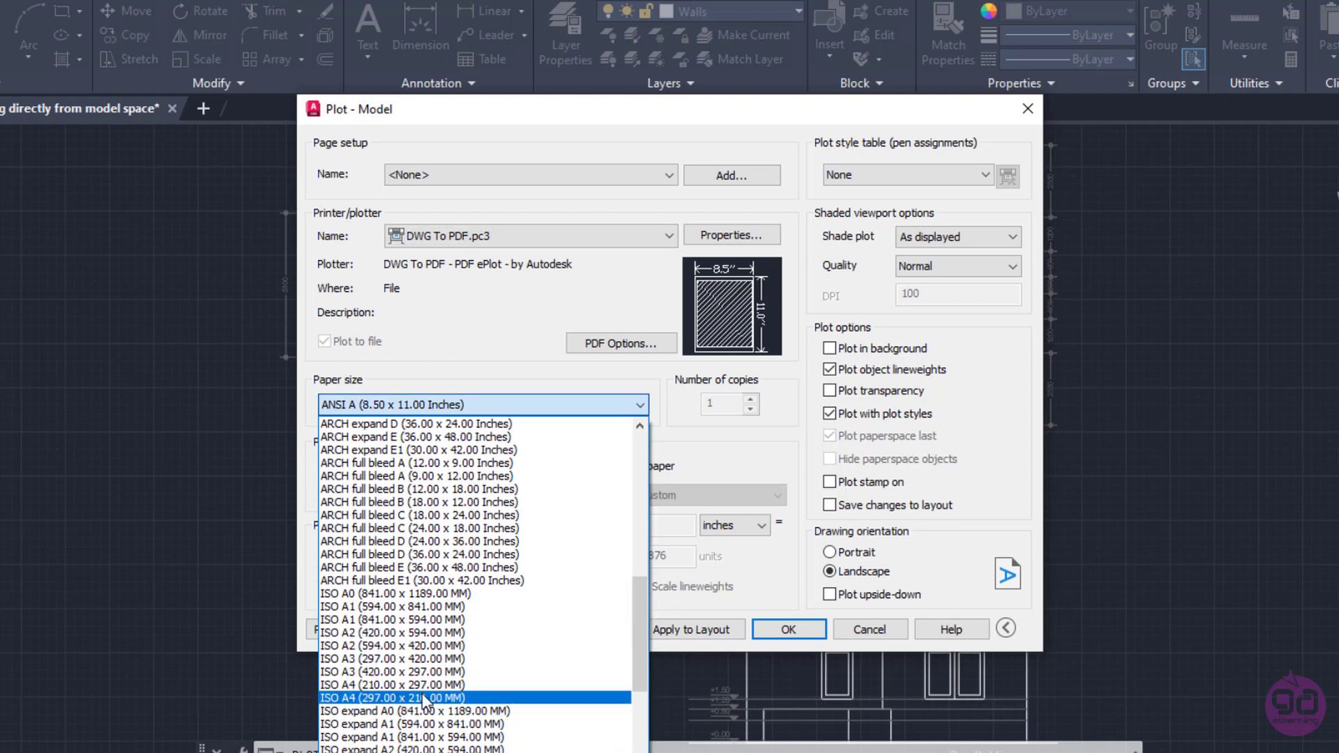
{"action": "left_click", "coordinate": [372, 697]}
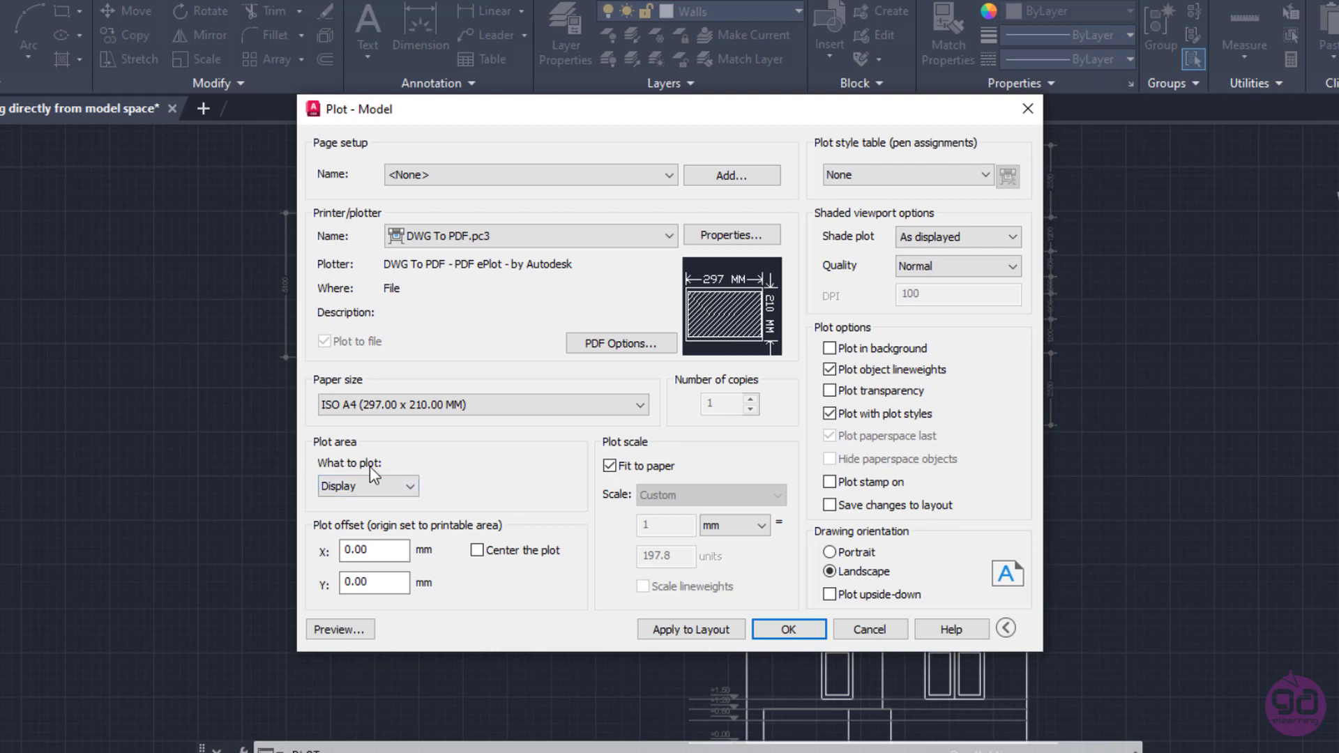
- Set the plot area to a Window from above the first floor plan to below the south view
{"action": "left_click", "coordinate": [410, 487]}
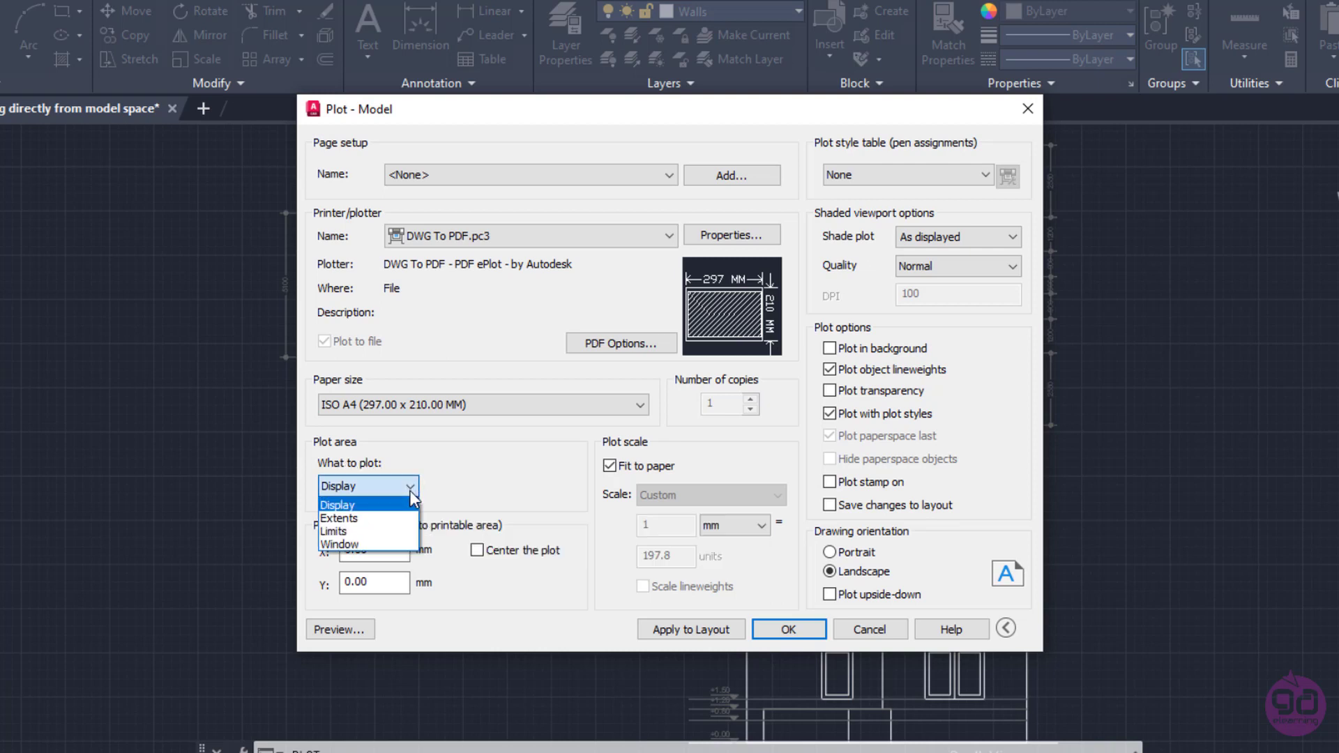
{"action": "left_click", "coordinate": [400, 543]}
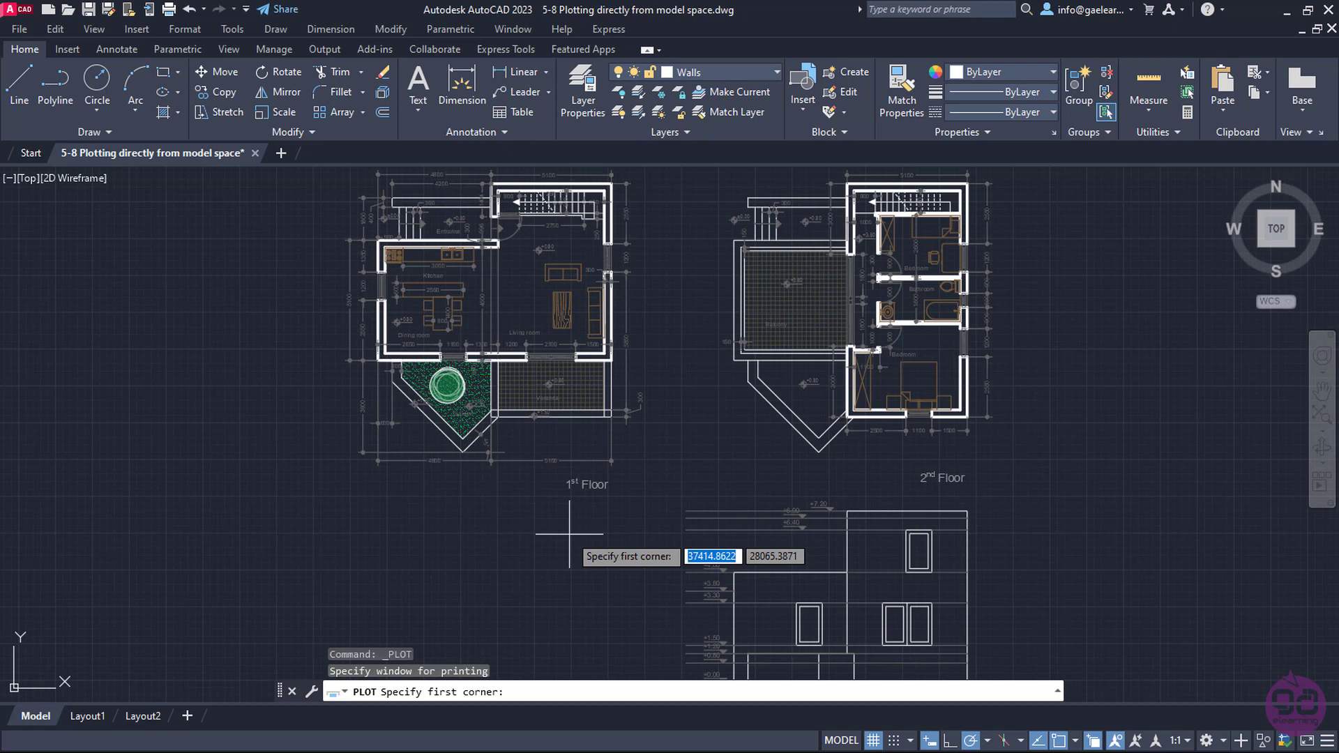
{"action": "scroll", "coordinate": [570, 534], "scroll_direction": "down", "scroll_amount": 2}
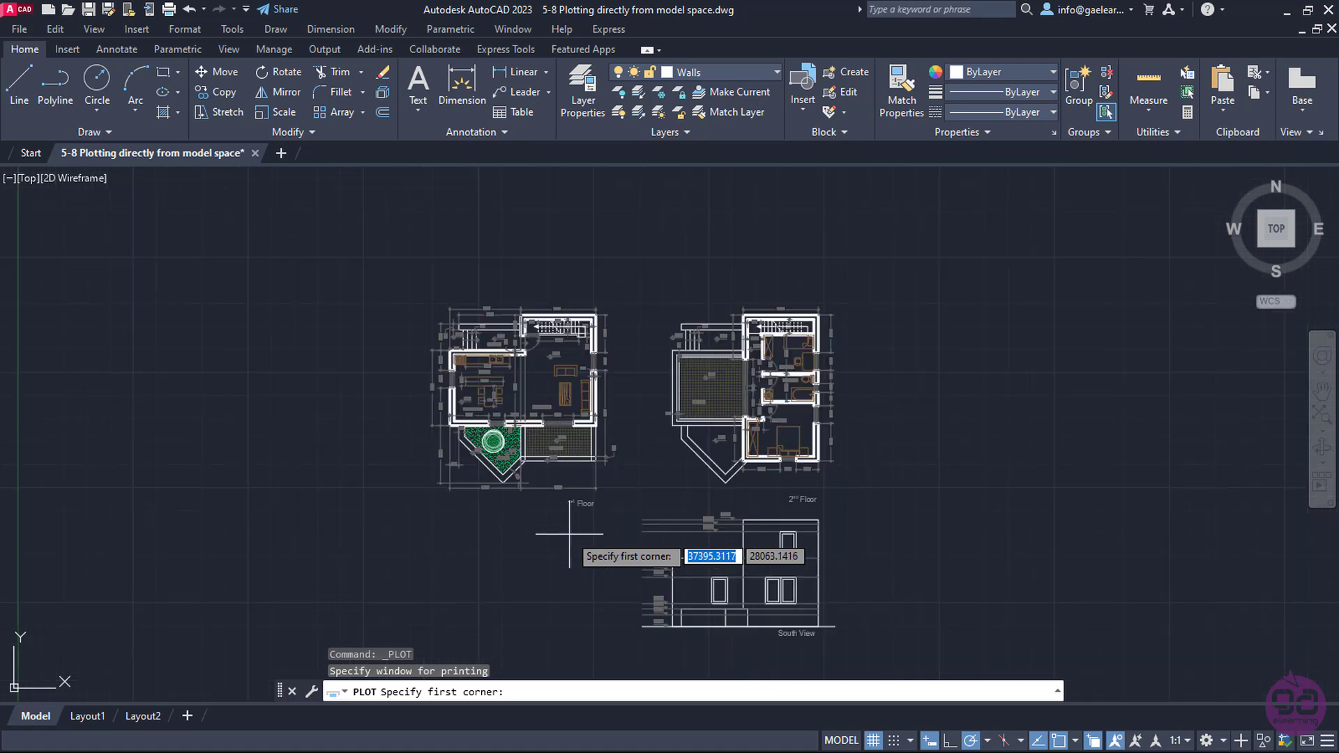
{"action": "middle_click_drag", "start_coordinate": [569, 534], "coordinate": [553, 496]}
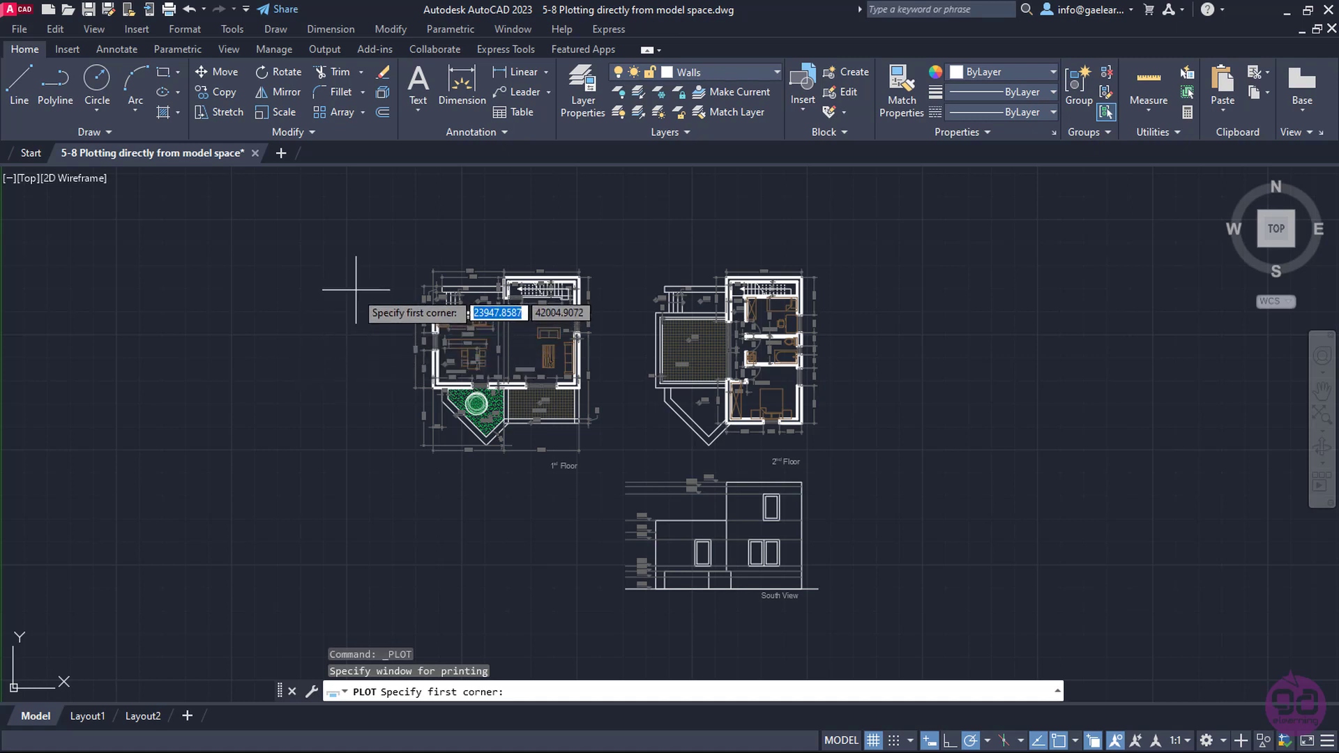
{"action": "left_click", "coordinate": [409, 258]}
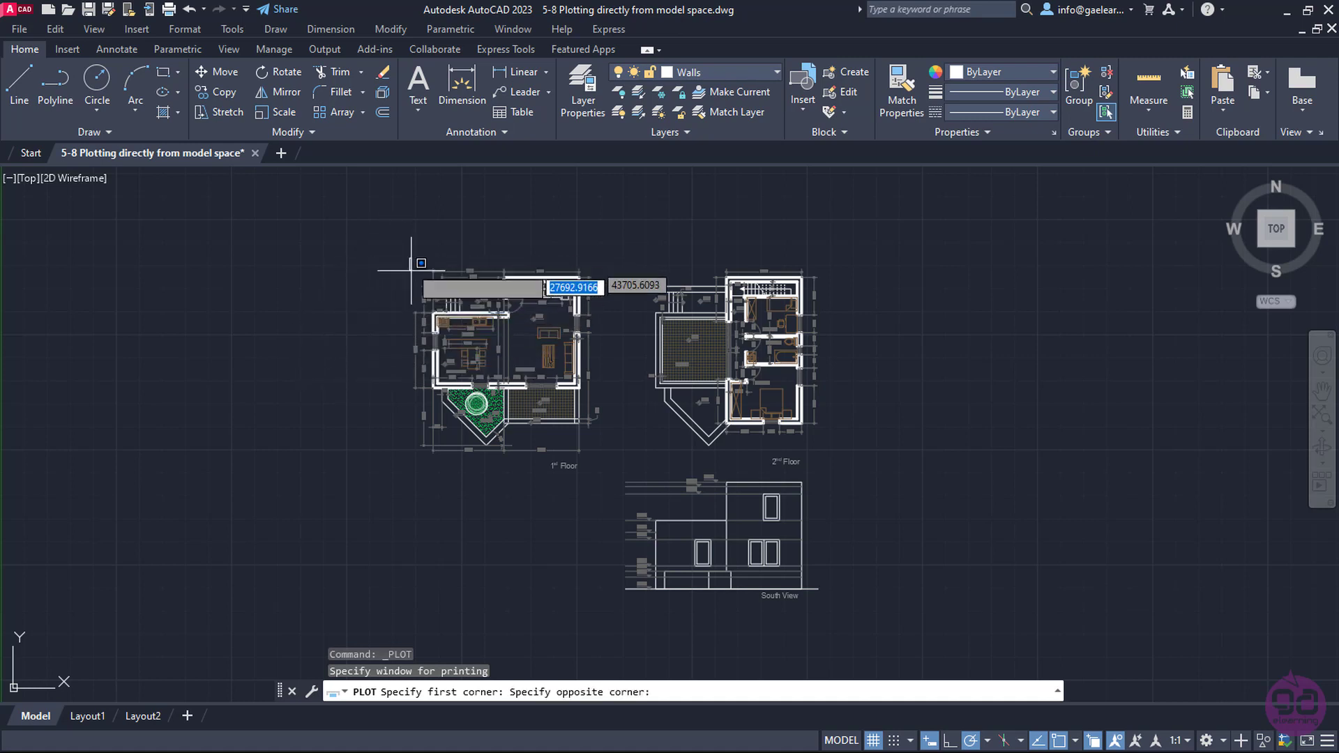
{"action": "left_click", "coordinate": [830, 607]}
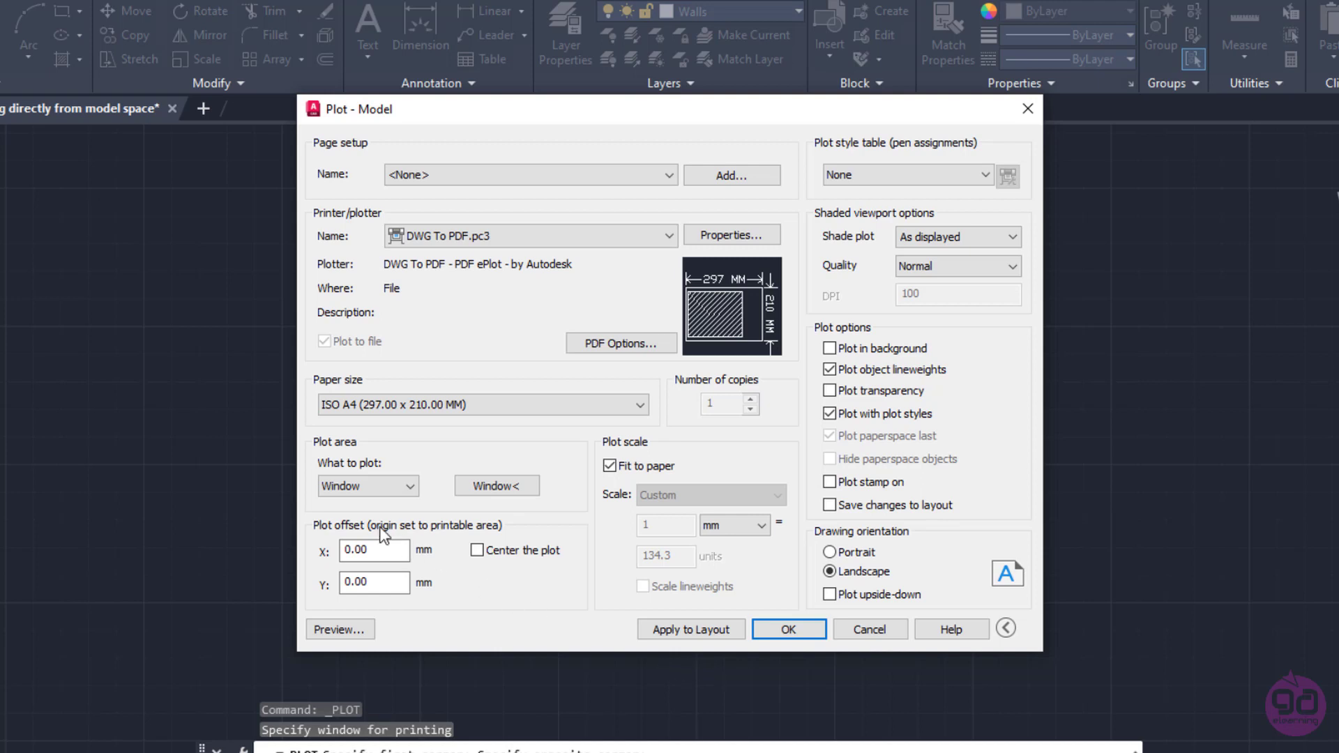
- Center the plot, turn on plot transparency, and keep Landscape orientation
{"action": "left_click", "coordinate": [477, 550]}
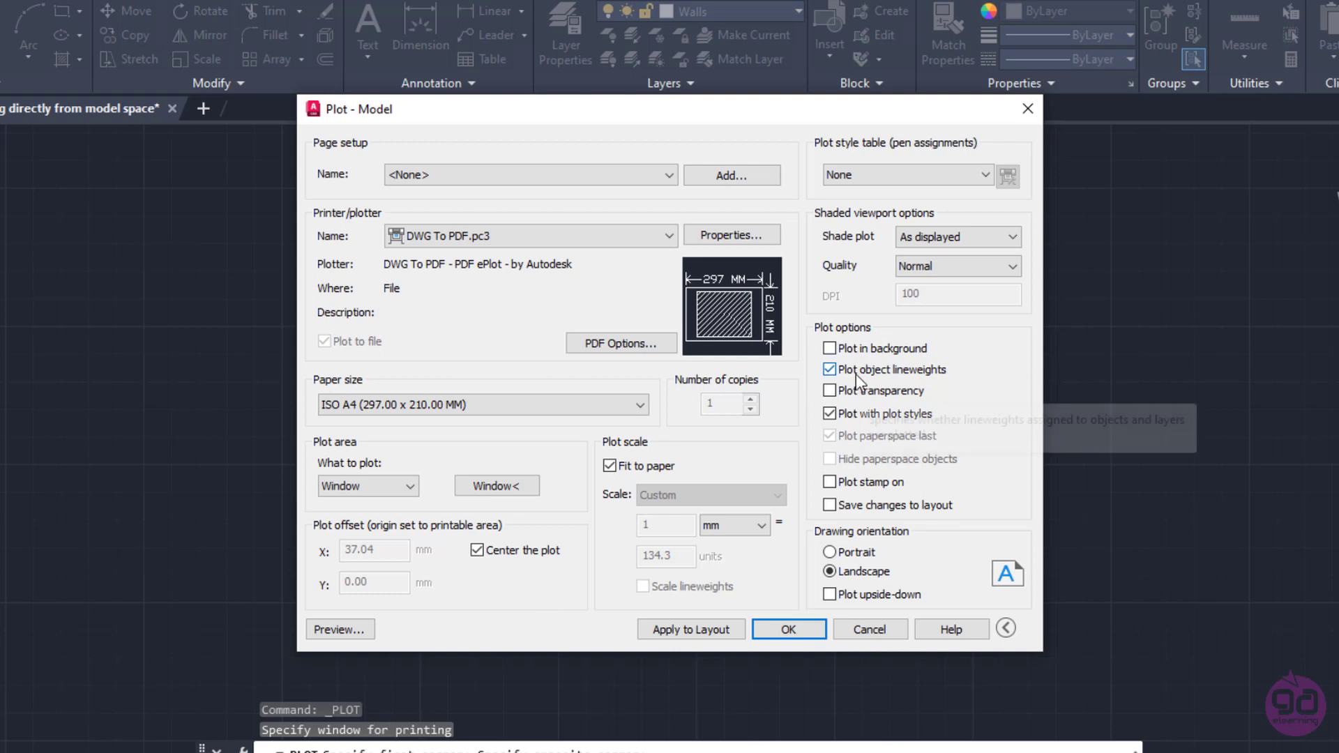
{"action": "left_click", "coordinate": [831, 391]}
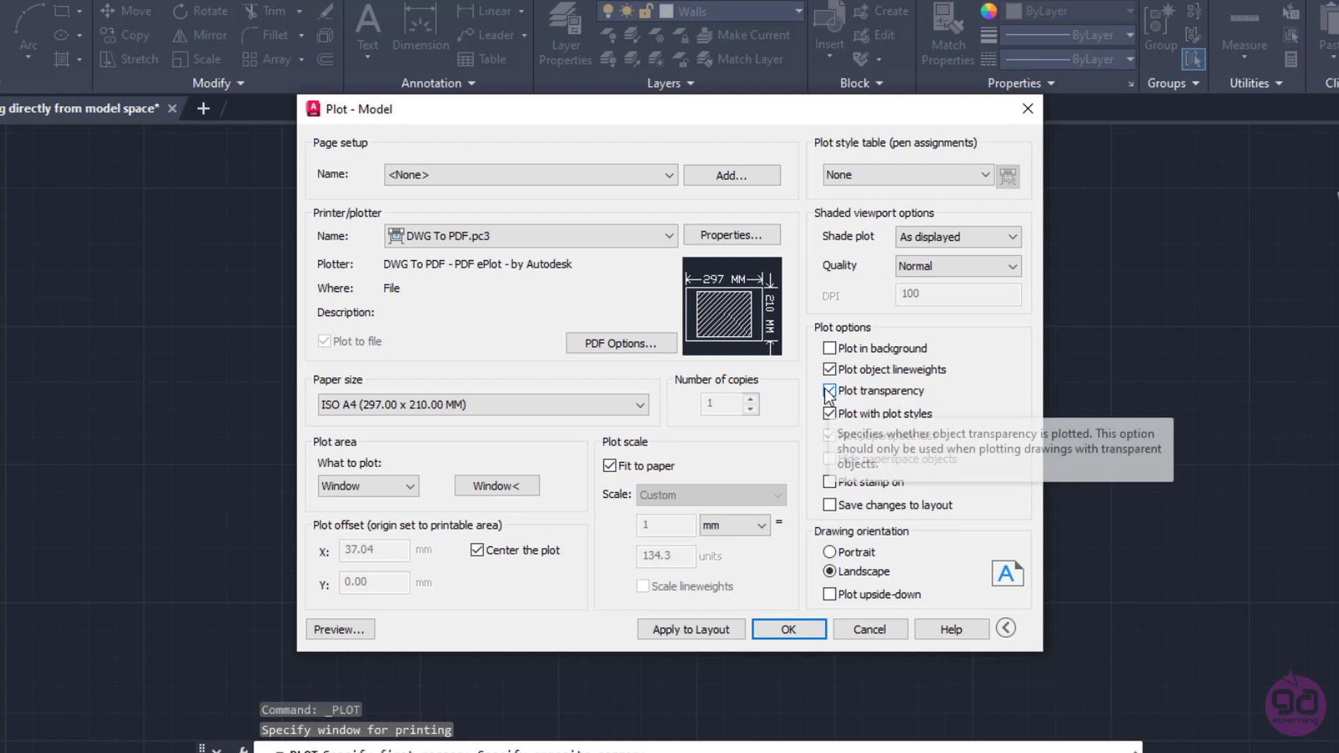
{"action": "left_click", "coordinate": [831, 392]}
{"action": "left_click", "coordinate": [830, 390]}
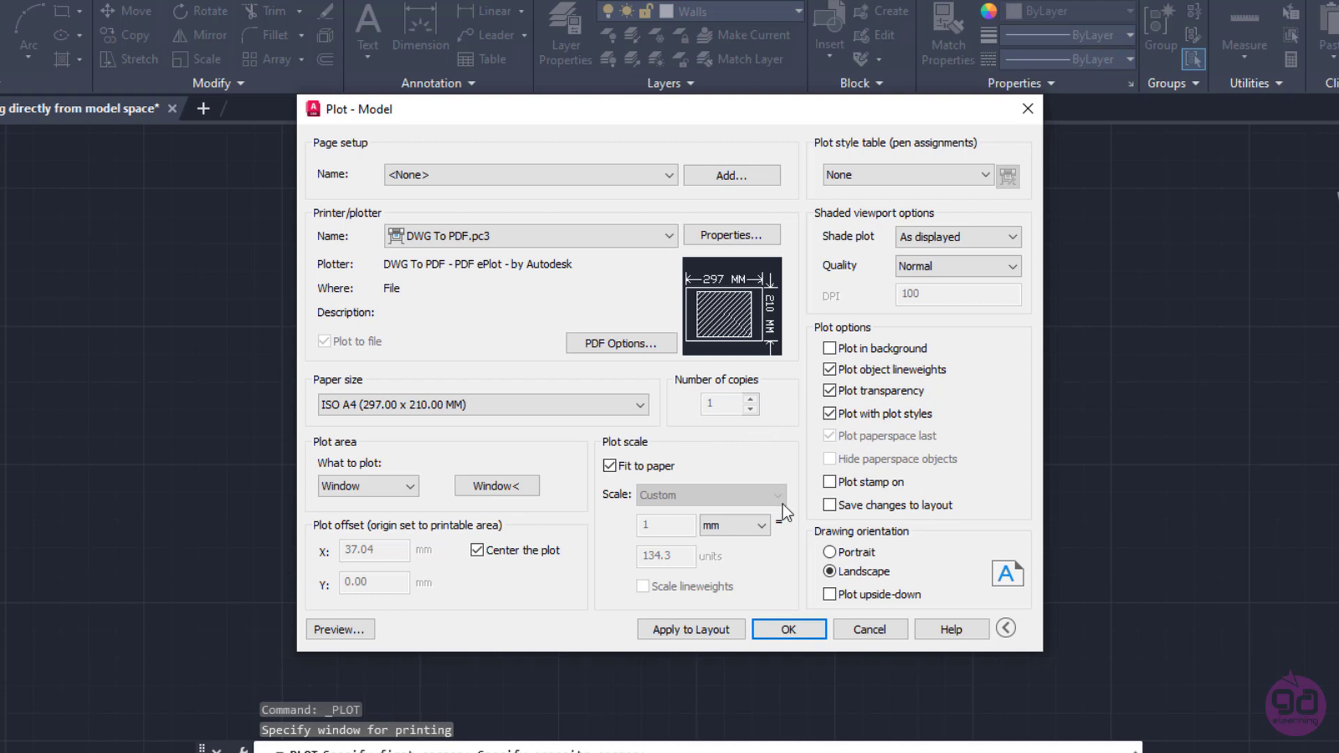
{"action": "left_click", "coordinate": [830, 553]}
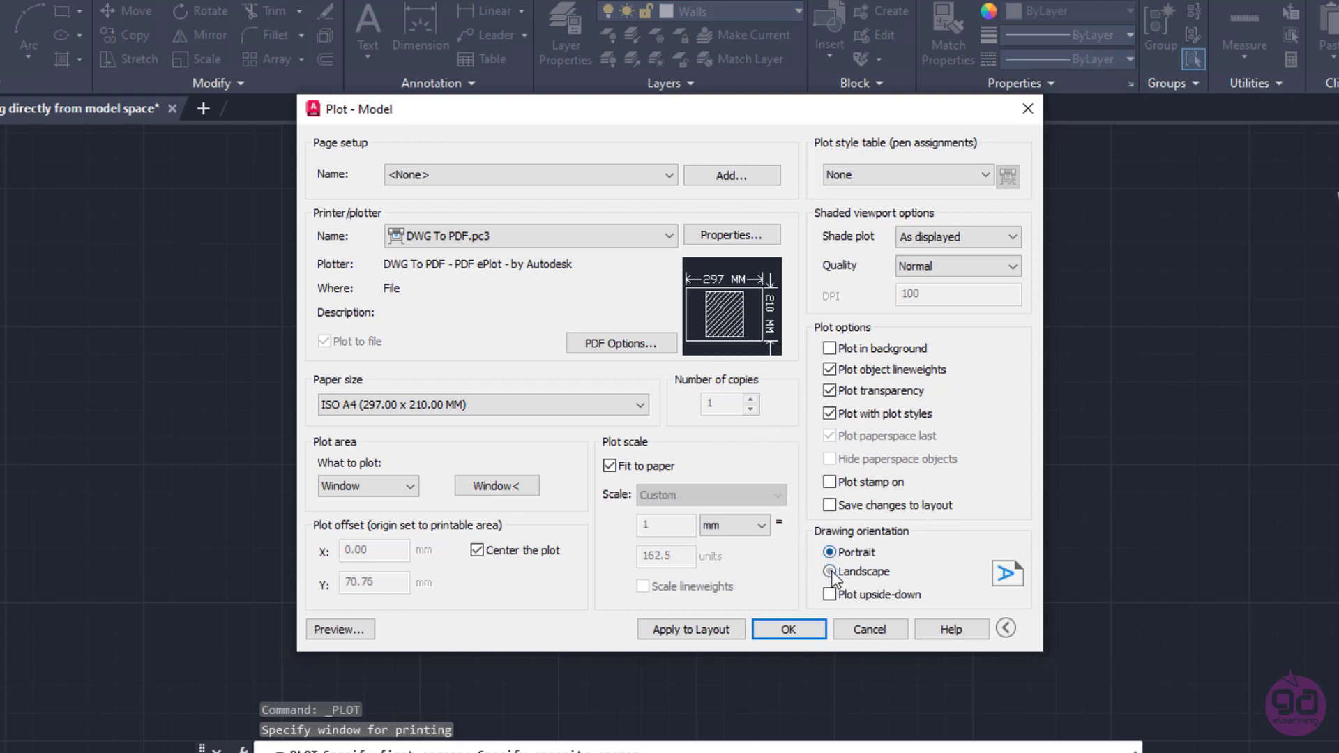
{"action": "left_click", "coordinate": [829, 572]}
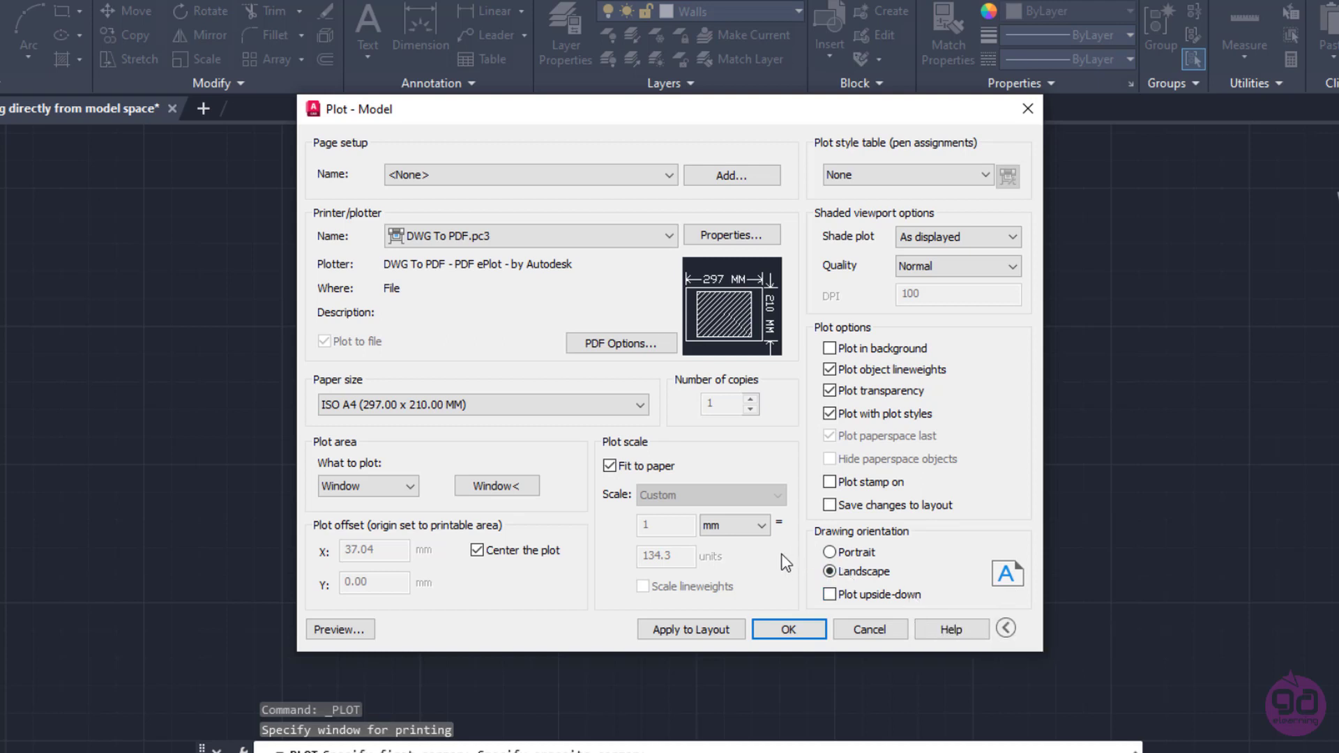
- Turn off Fit to paper and set the plot scale to 1:100
{"action": "left_click", "coordinate": [610, 466]}
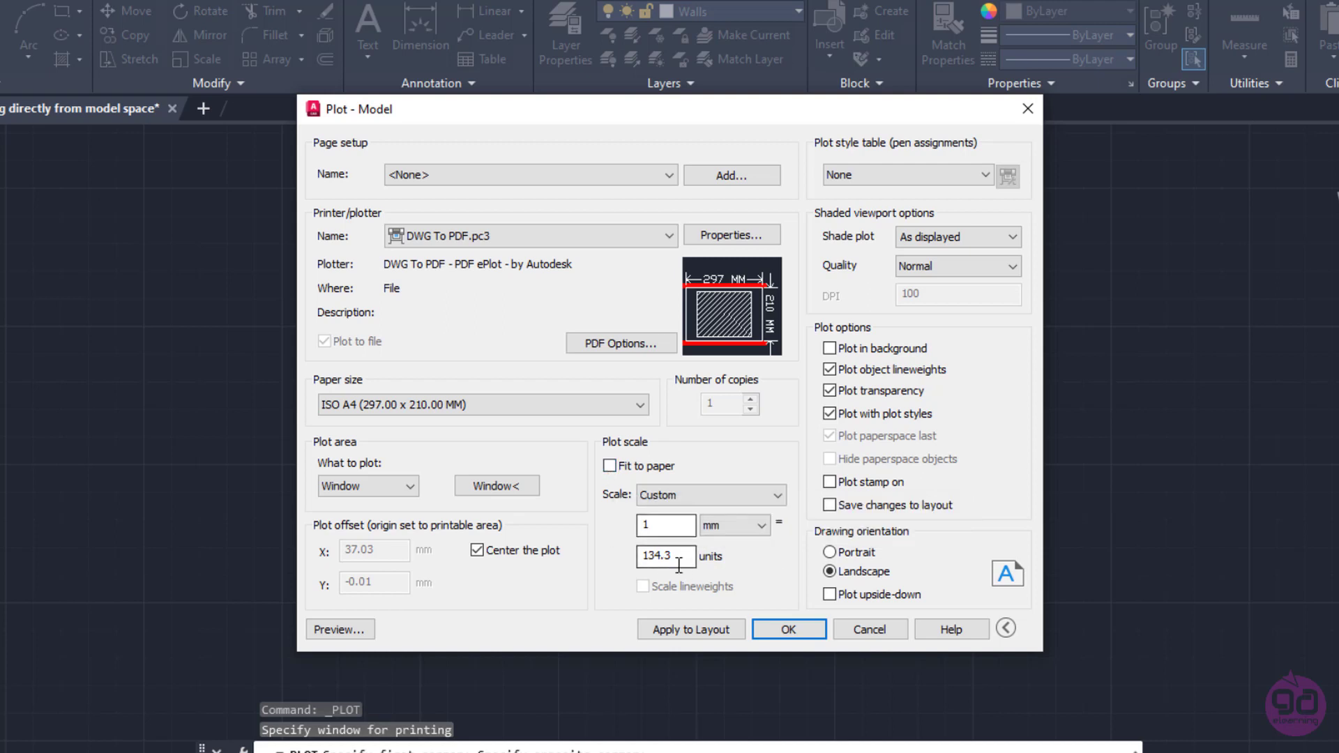
{"action": "left_click", "coordinate": [687, 501]}
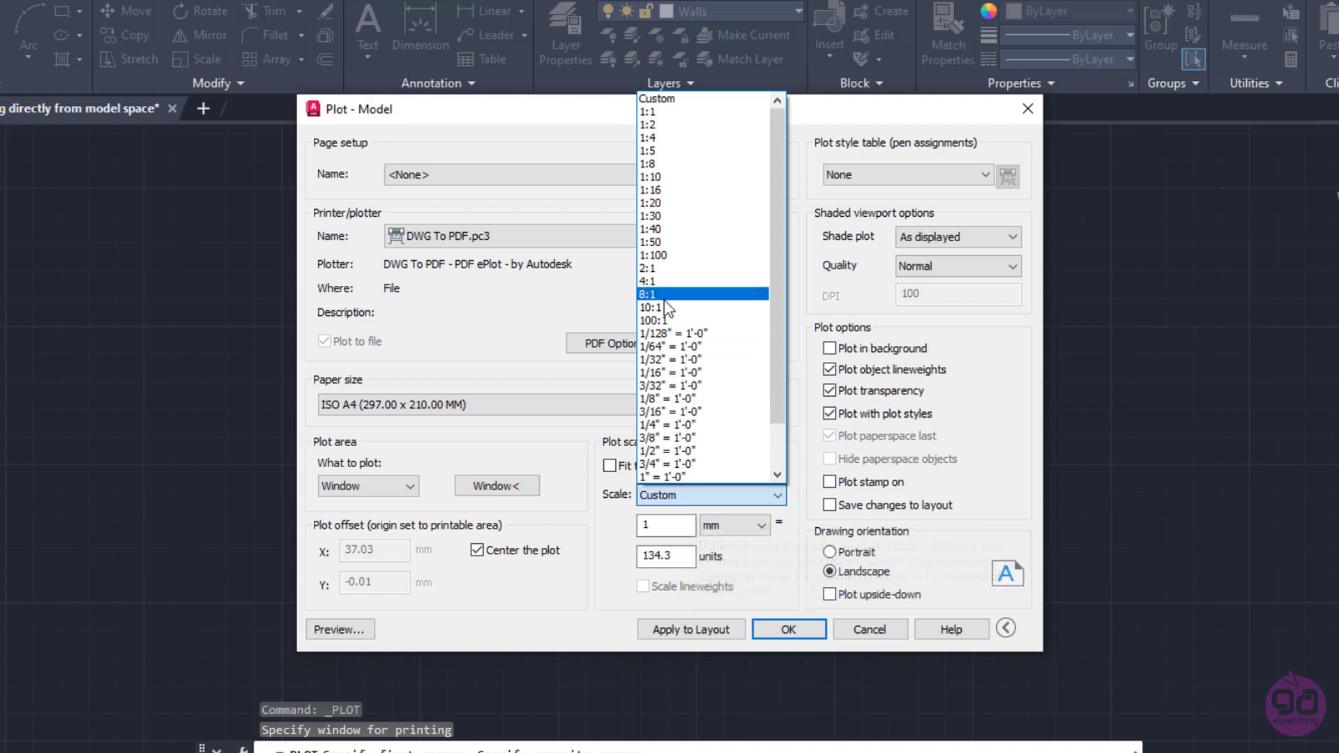
{"action": "left_click", "coordinate": [656, 256]}
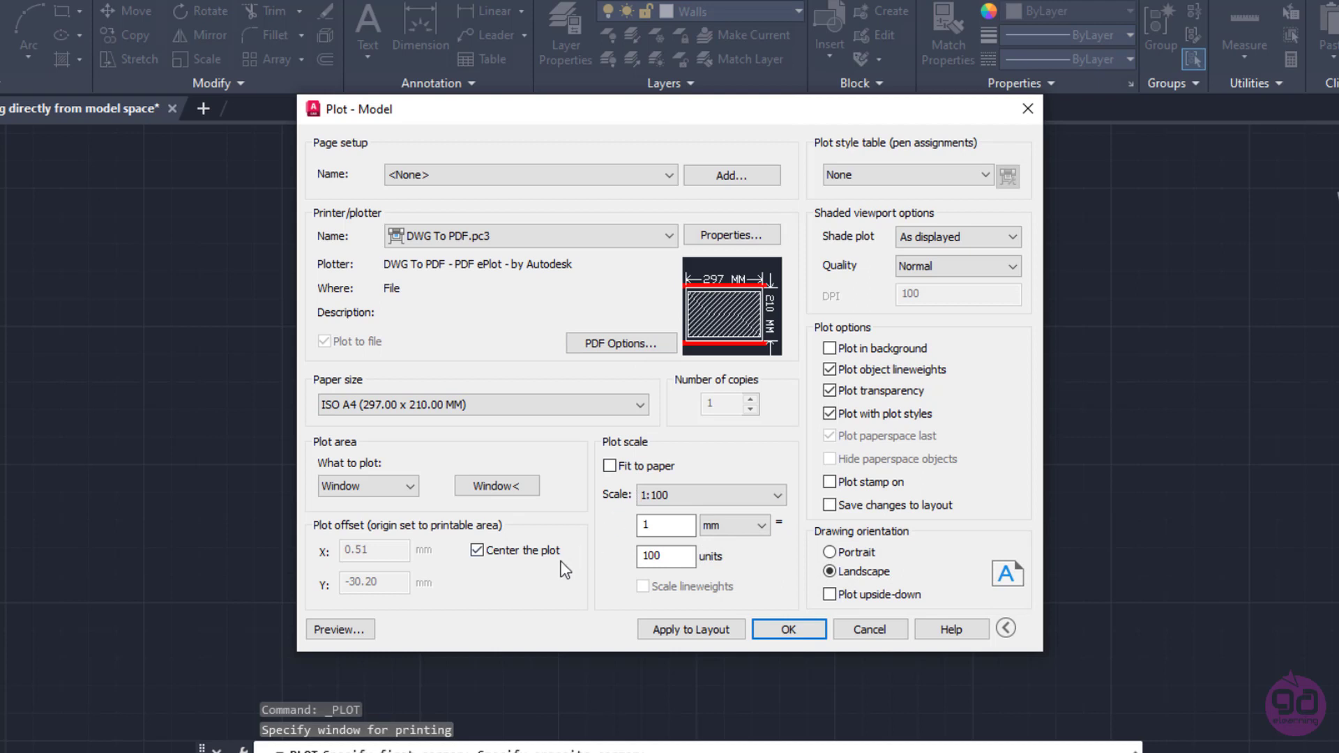
{"action": "left_click", "coordinate": [340, 629]}
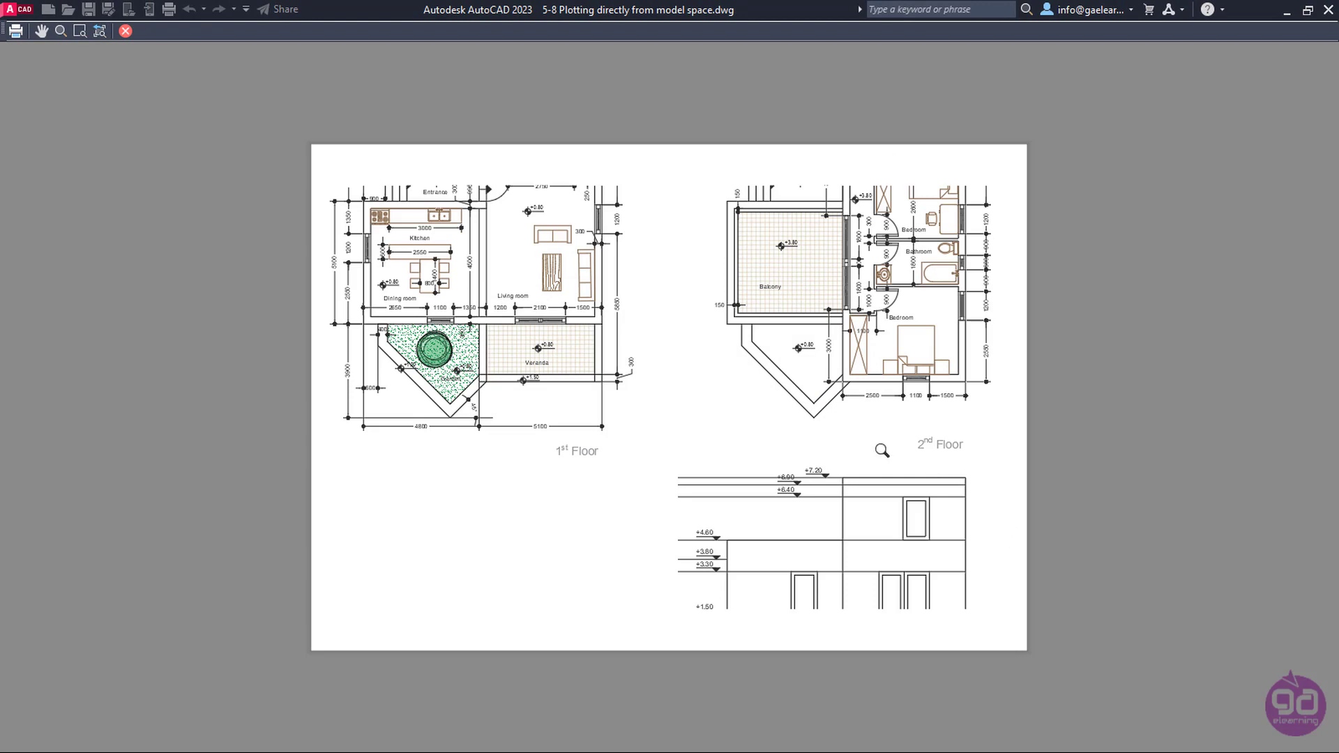
{"action": "scroll", "coordinate": [883, 450], "scroll_direction": "up", "scroll_amount": 2}
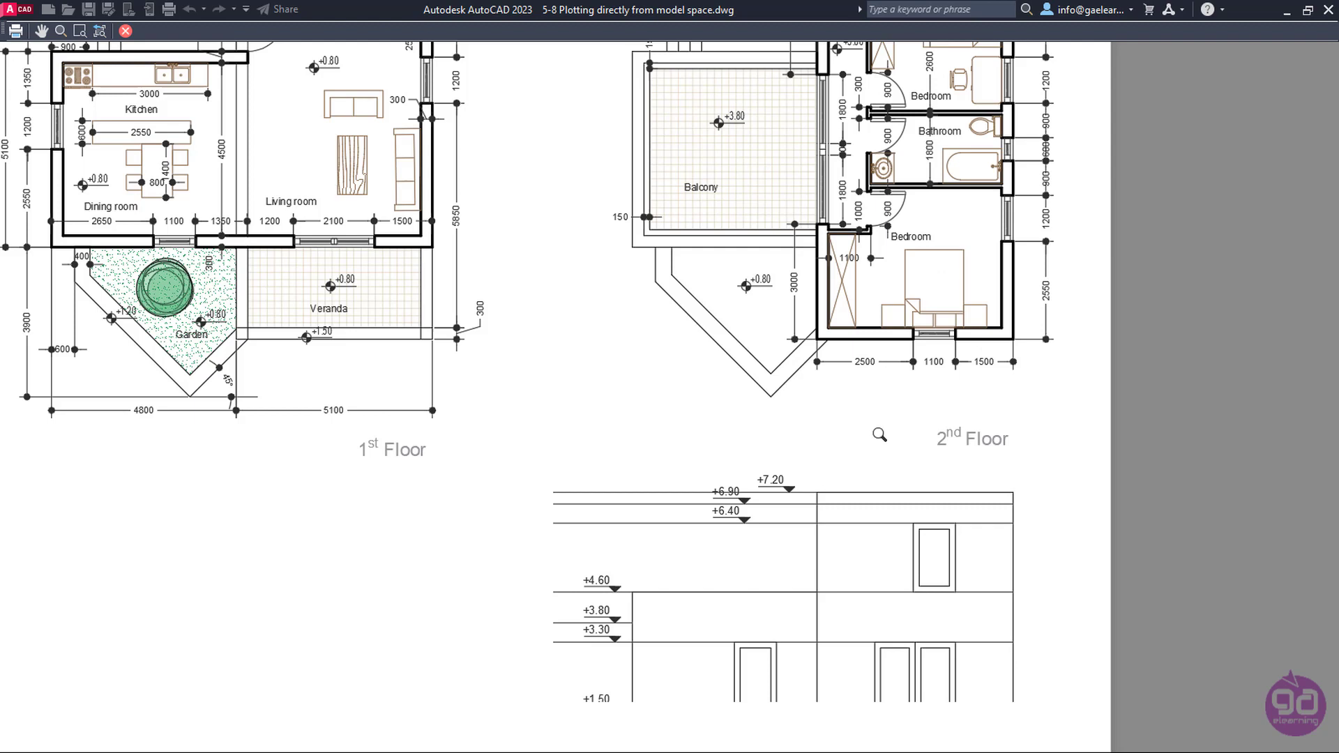
{"action": "left_click_drag", "start_coordinate": [880, 435], "coordinate": [609, 465]}
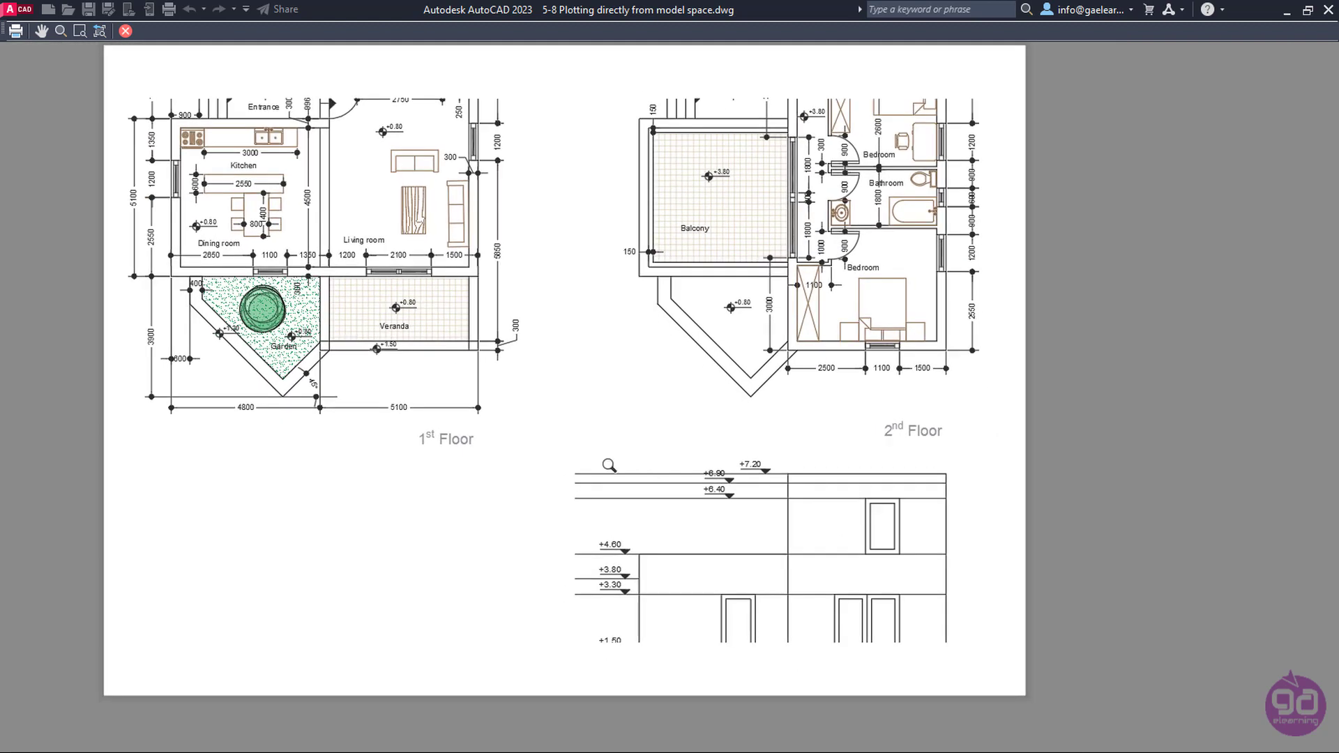
{"action": "middle_click_drag", "start_coordinate": [280, 338], "coordinate": [367, 356]}
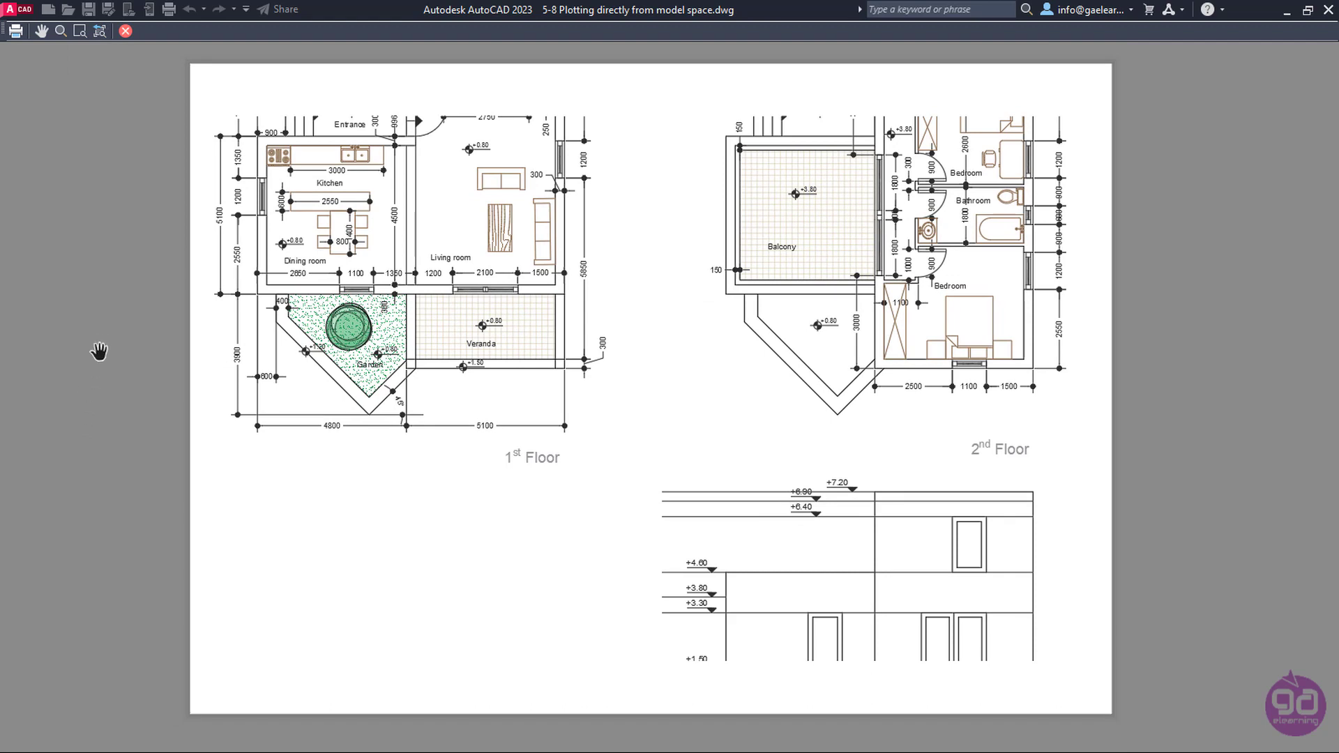
{"action": "left_click", "coordinate": [126, 31]}
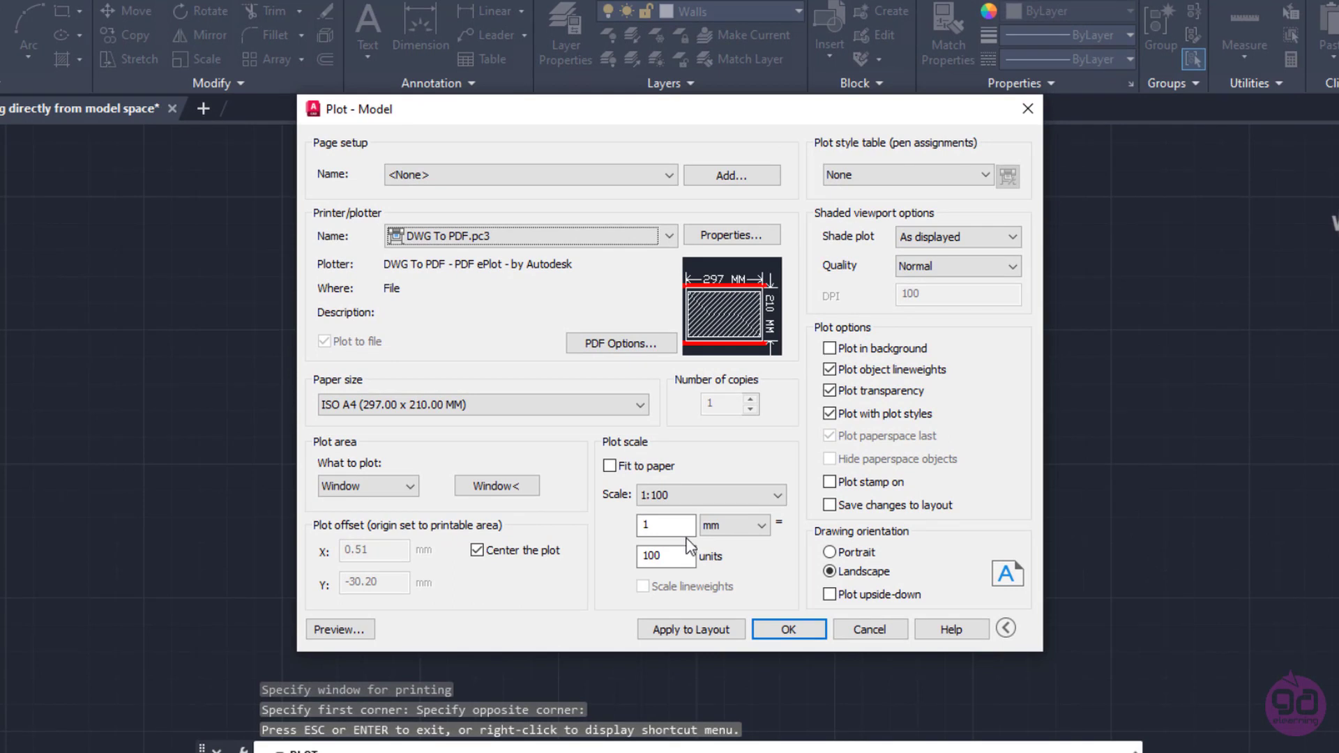
- Change the scale's units value from 100 to 150 for a 1 mm = 150 units plot
{"action": "left_click", "coordinate": [690, 496]}
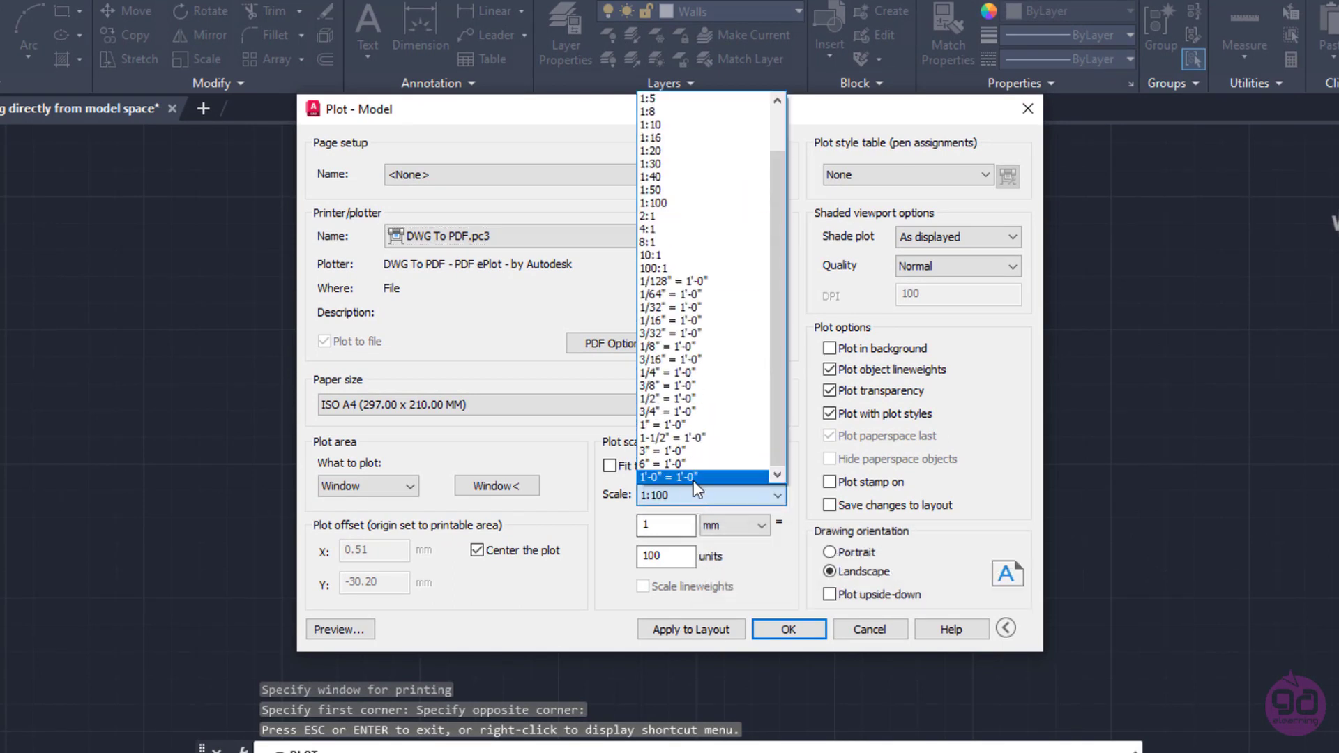
{"action": "scroll", "coordinate": [707, 386], "scroll_direction": "up", "scroll_amount": 2}
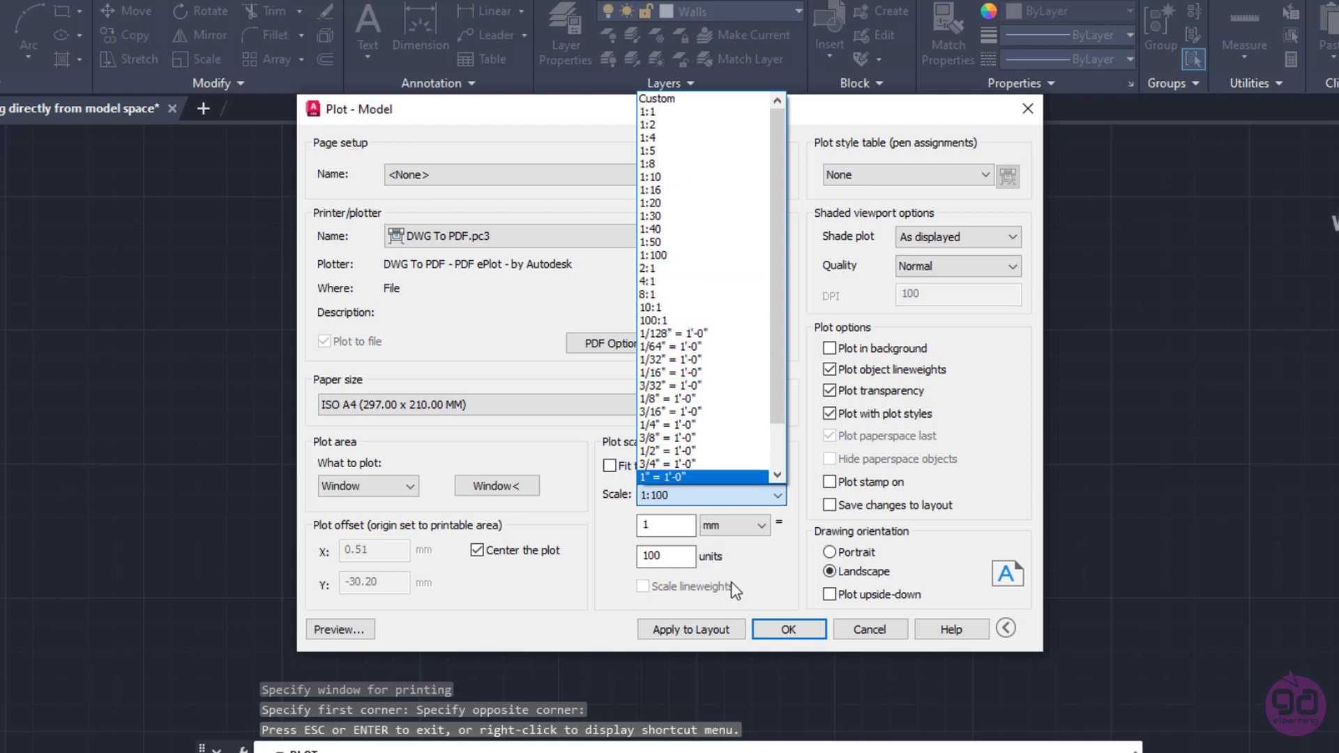
{"action": "left_click", "coordinate": [802, 586]}
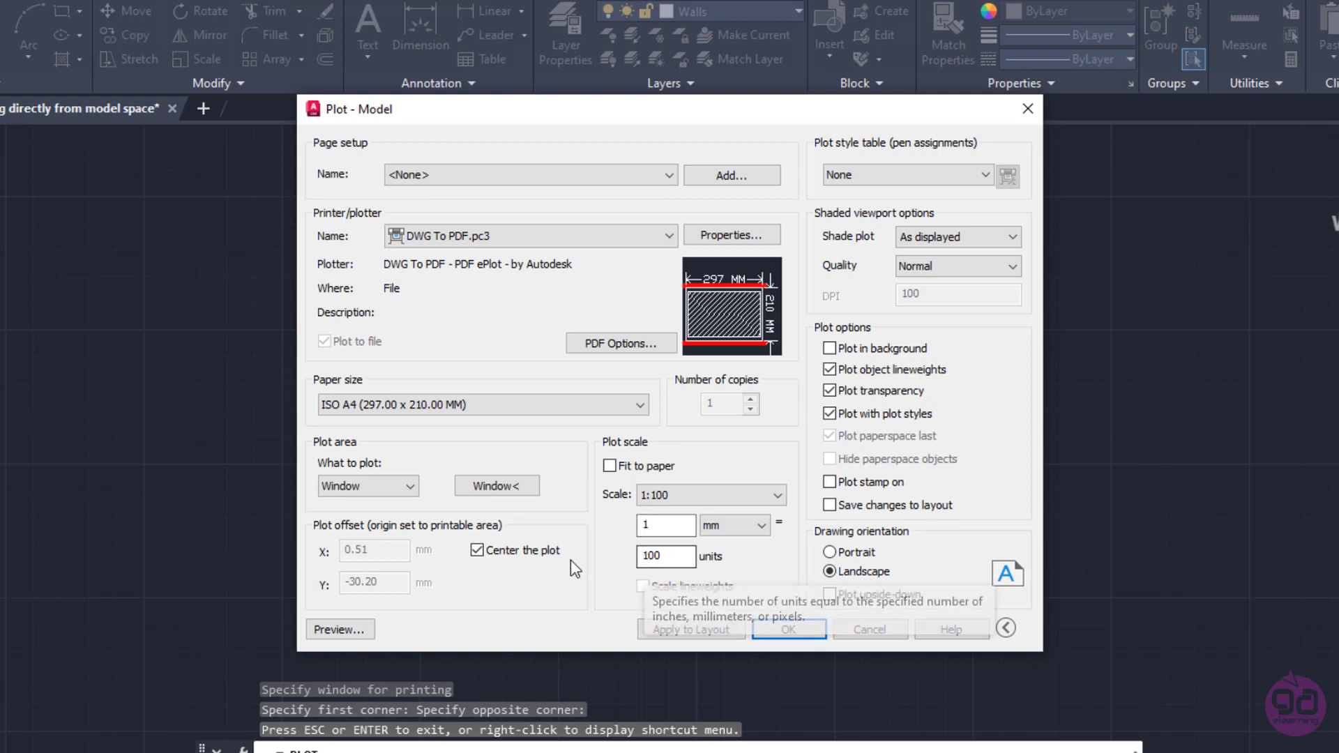
{"action": "left_click", "coordinate": [666, 556]}
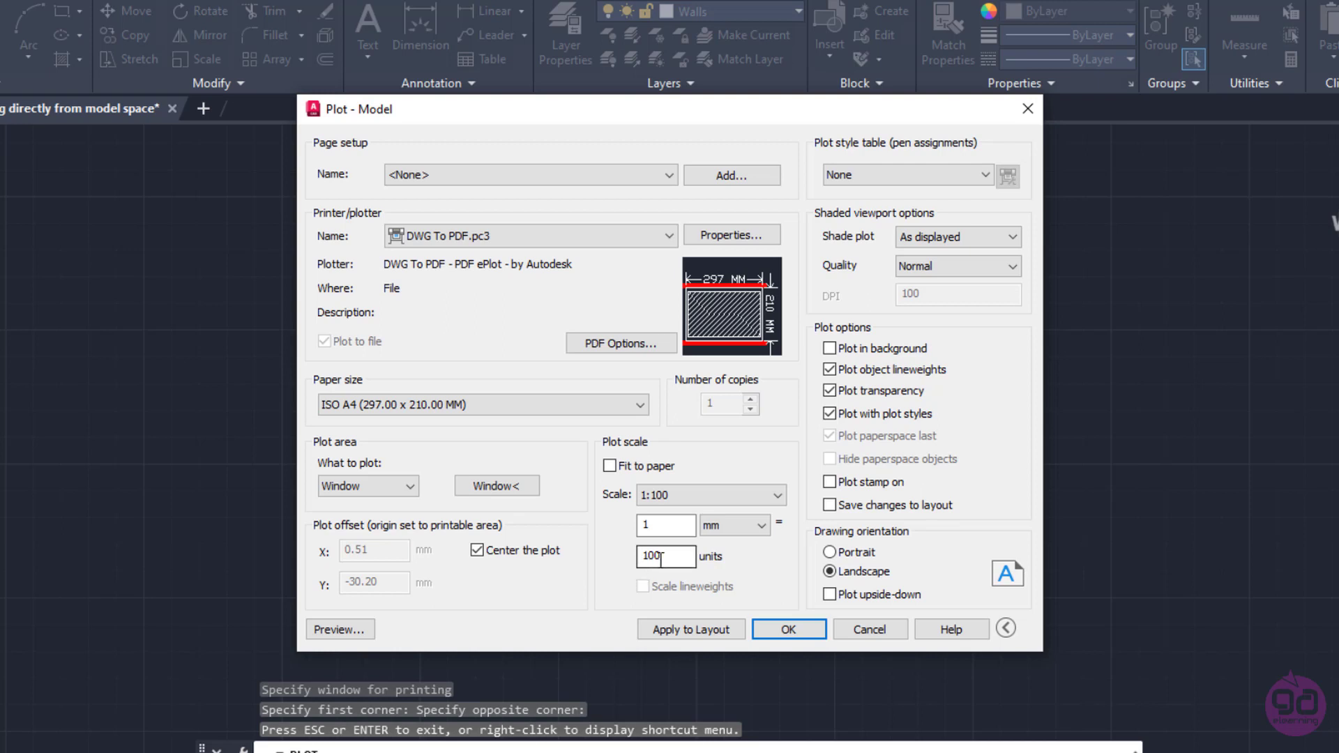
{"action": "left_click_drag", "start_coordinate": [666, 556], "coordinate": [653, 559]}
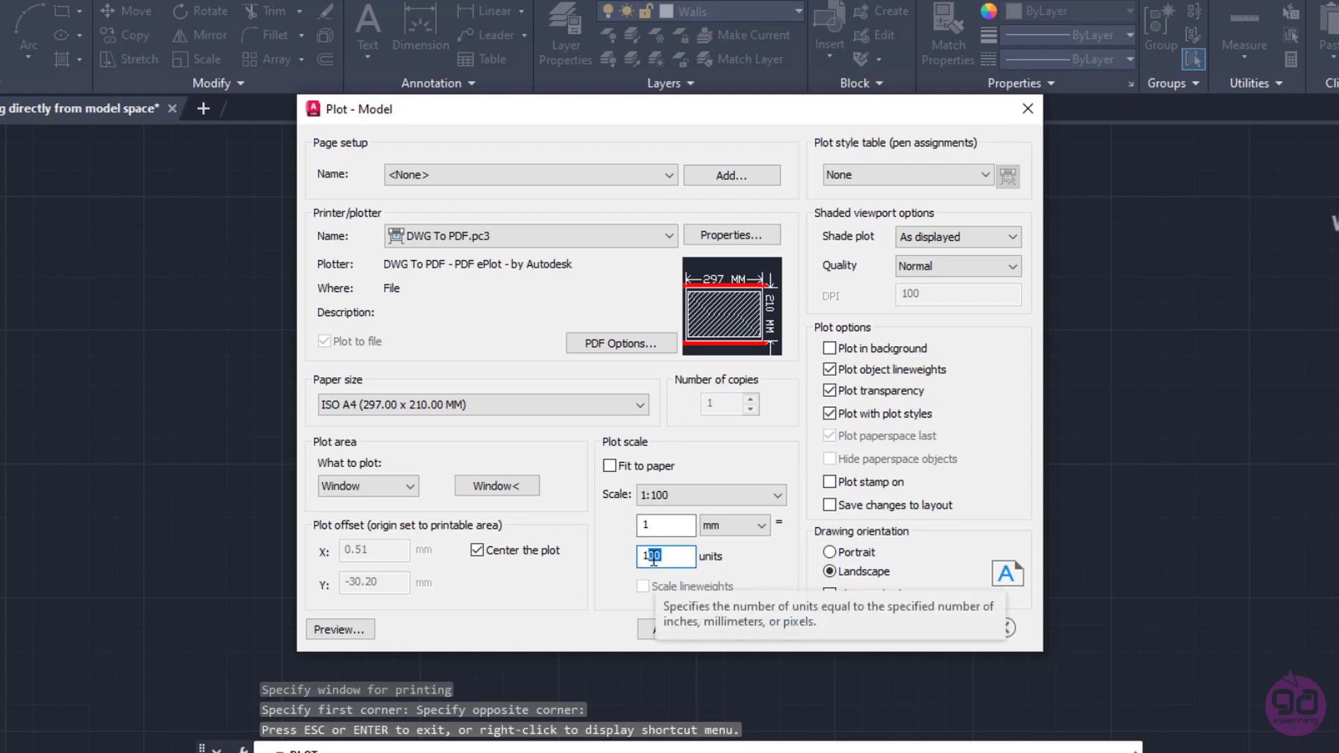
{"action": "type", "text": "9"}
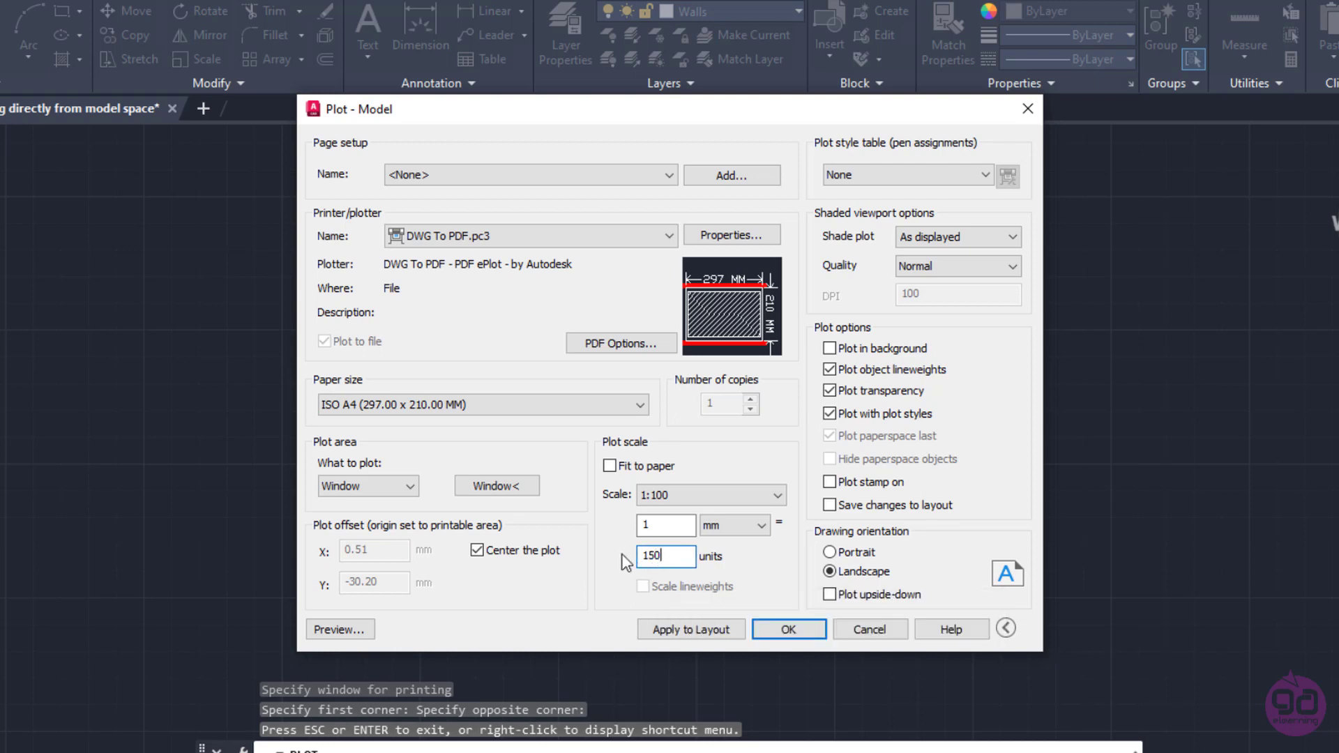
{"action": "key", "text": "BackSpace"}
{"action": "type", "text": "5"}
- Preview the 1:150 sheet, zoom in to check it, then close the preview
{"action": "left_click", "coordinate": [365, 631]}
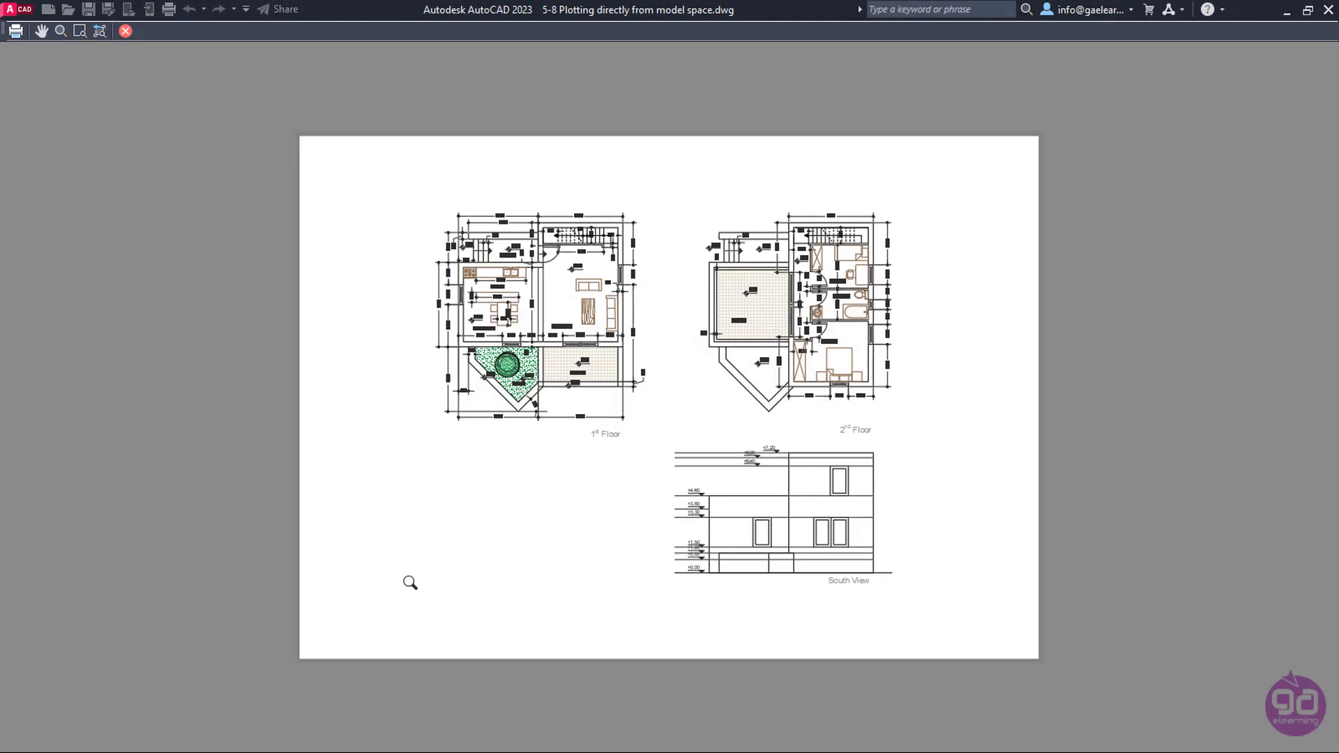
{"action": "left_click_drag", "start_coordinate": [613, 487], "coordinate": [566, 462]}
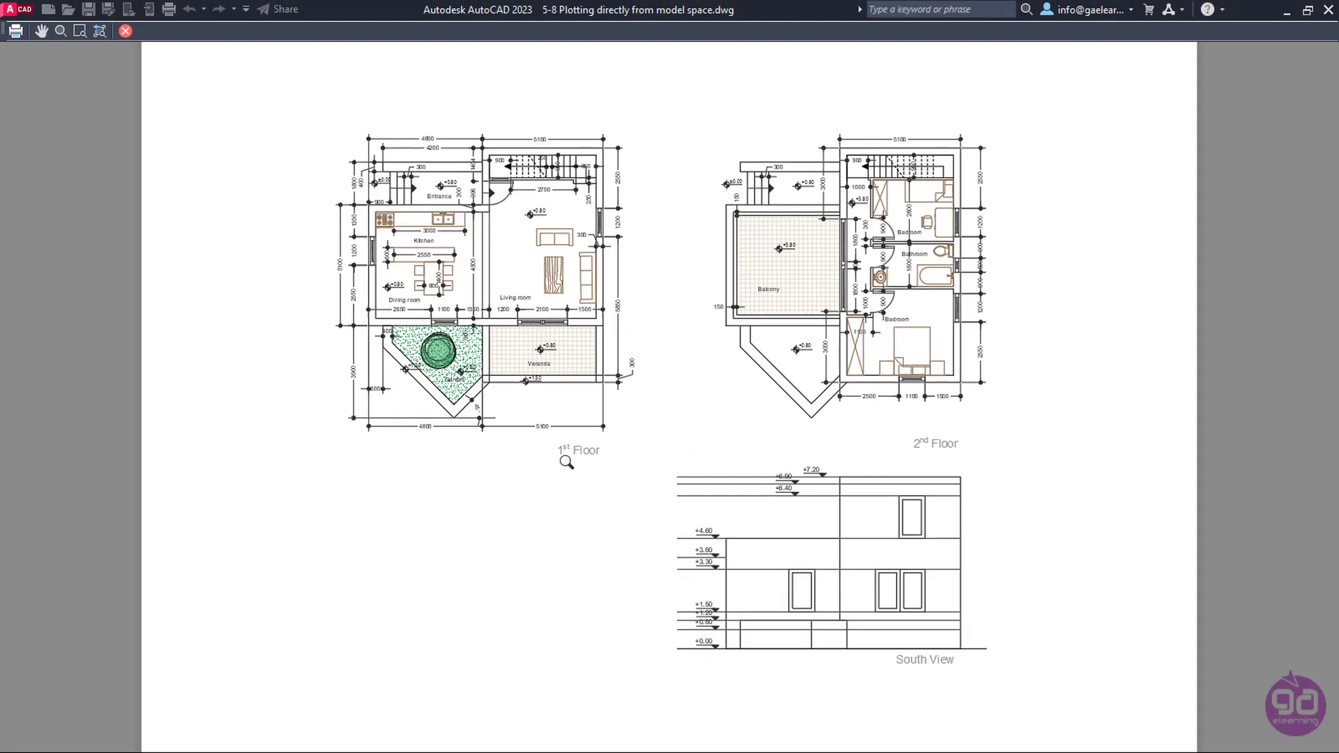
{"action": "left_click", "coordinate": [128, 32]}
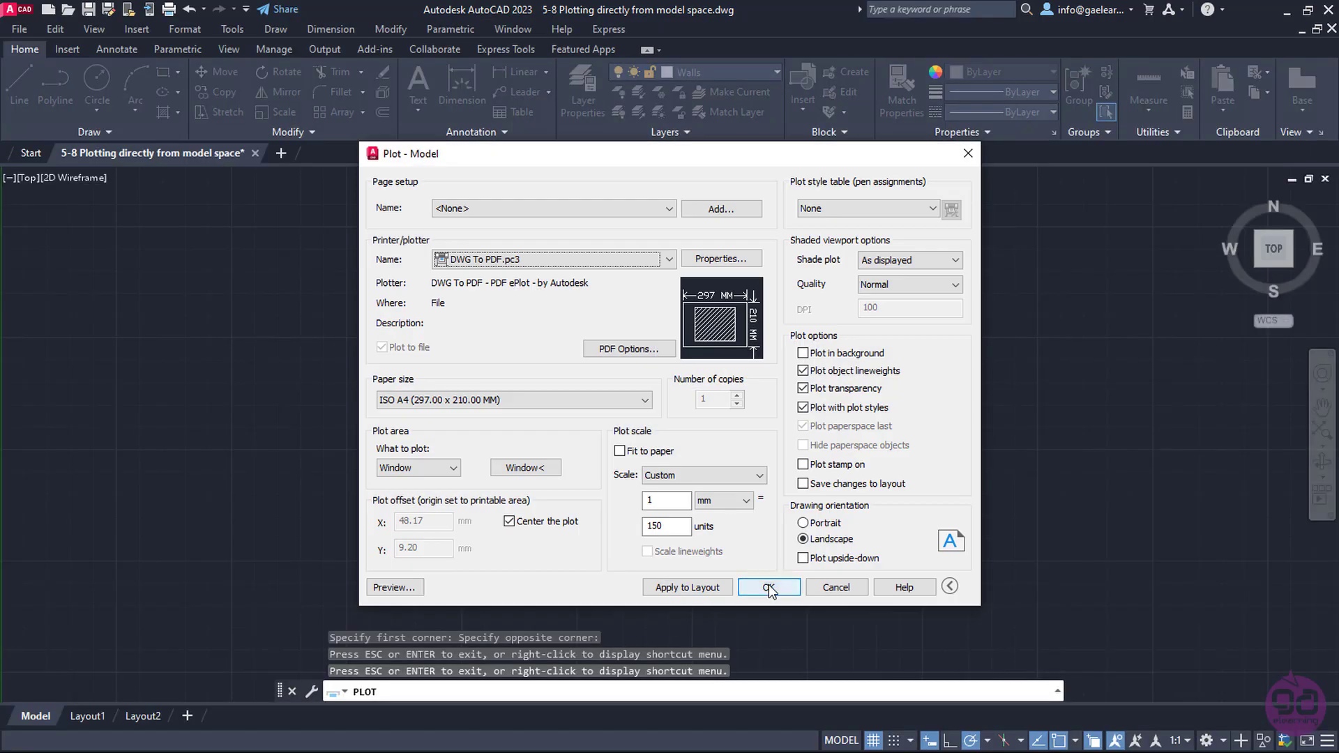
- Plot to '5-8 Plotting directly from model space-Model.pdf' saved on the Desktop
{"action": "left_click", "coordinate": [769, 588]}
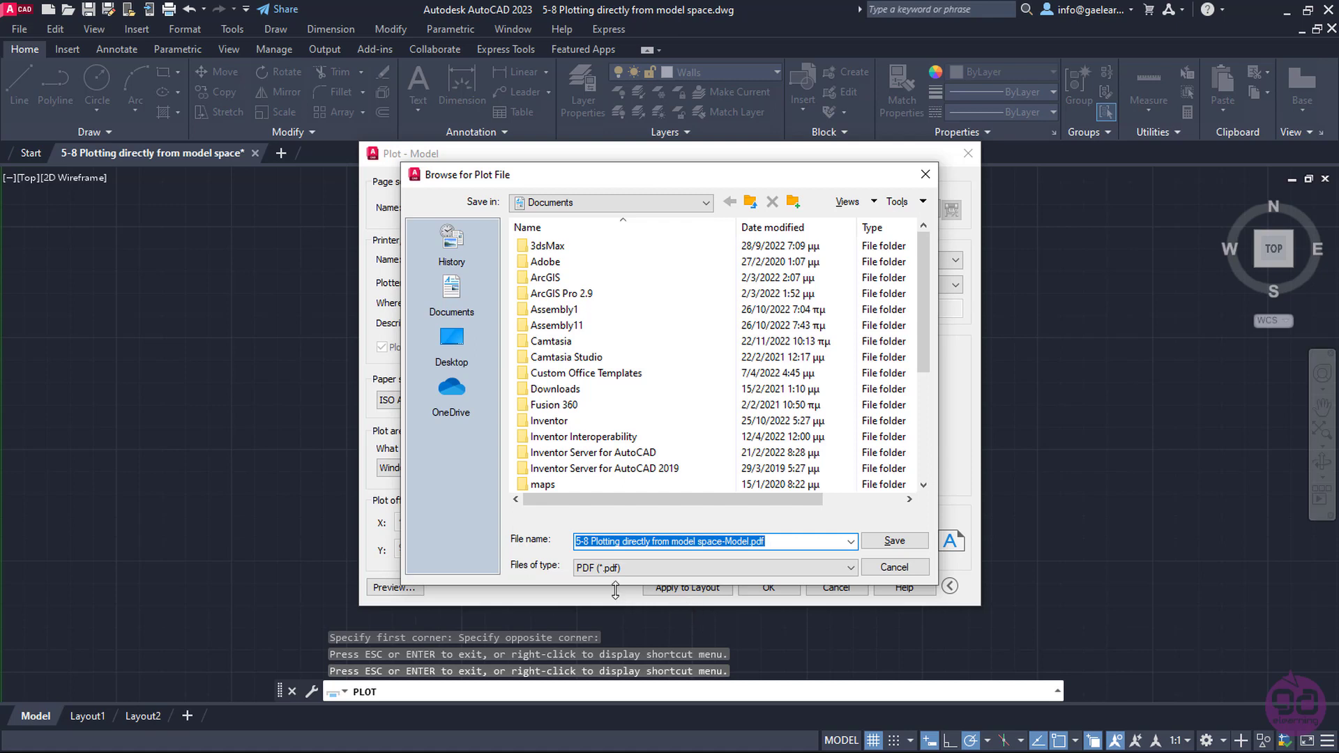
{"action": "left_click", "coordinate": [450, 349]}
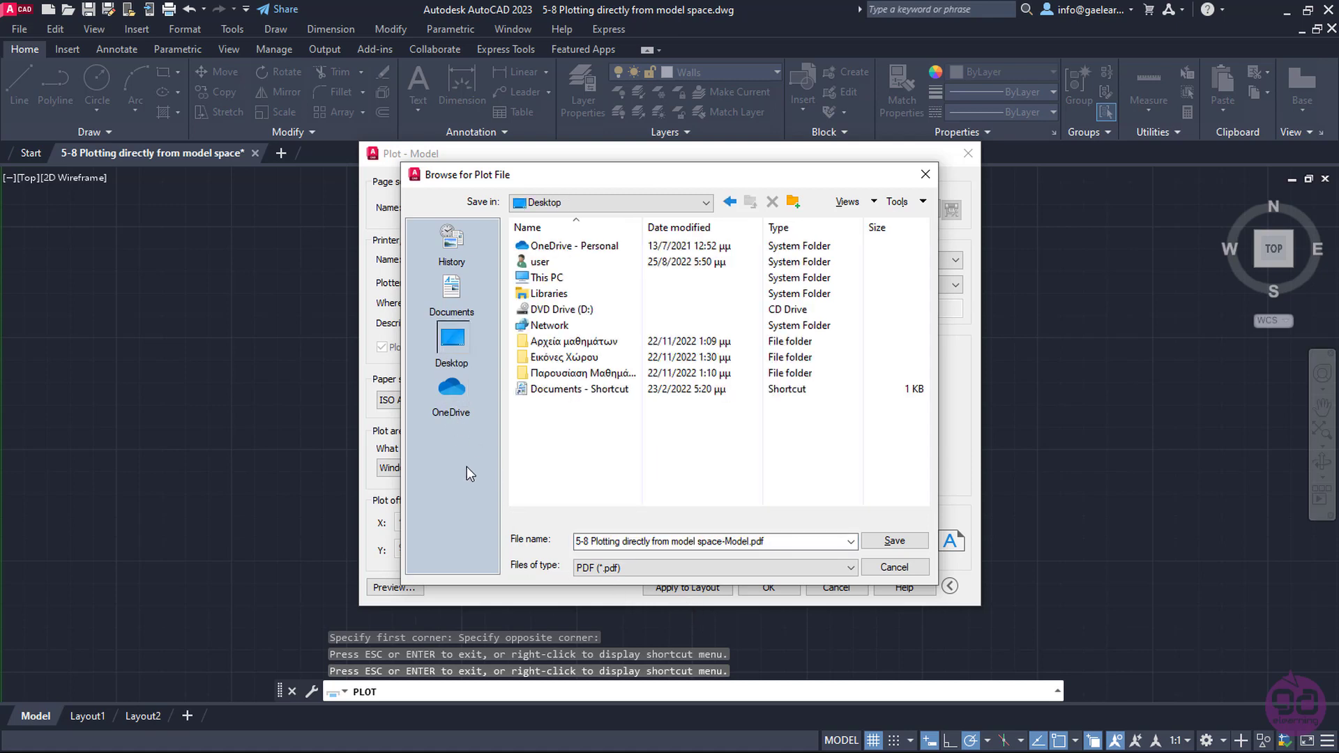
{"action": "left_click", "coordinate": [871, 545]}
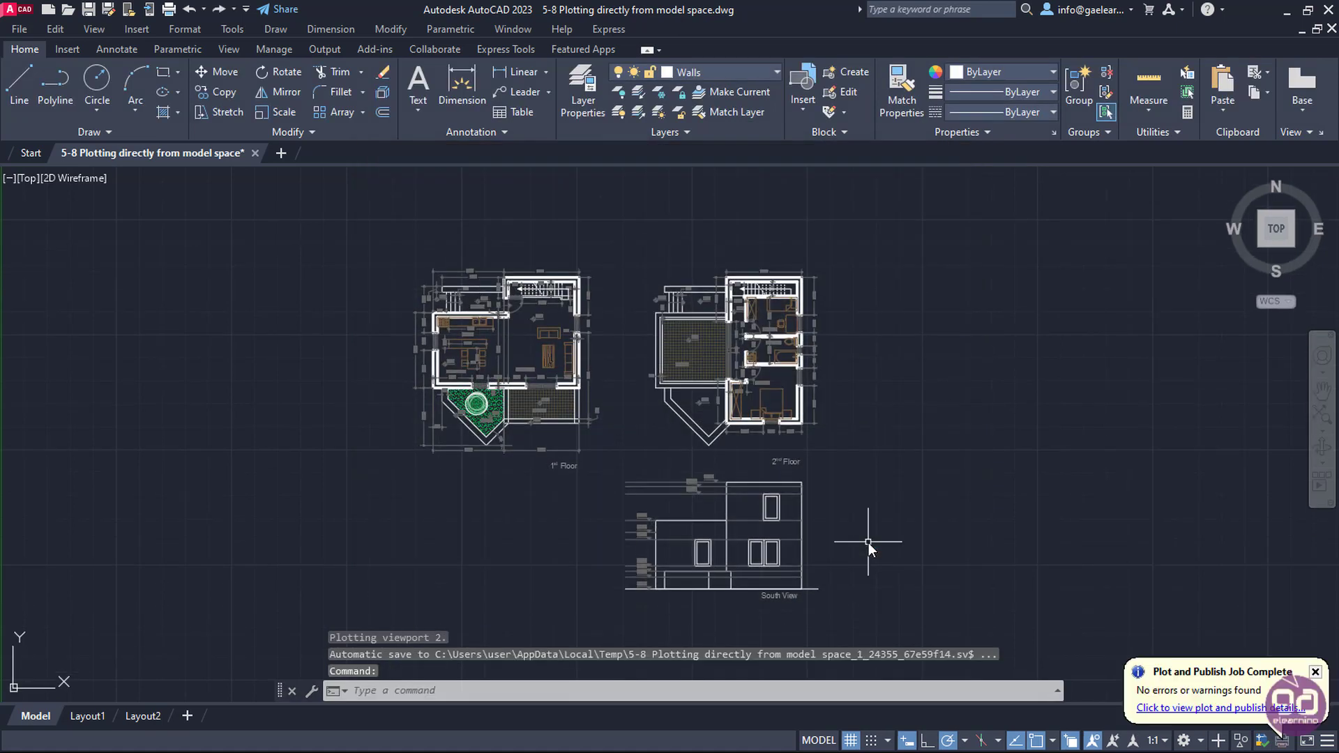